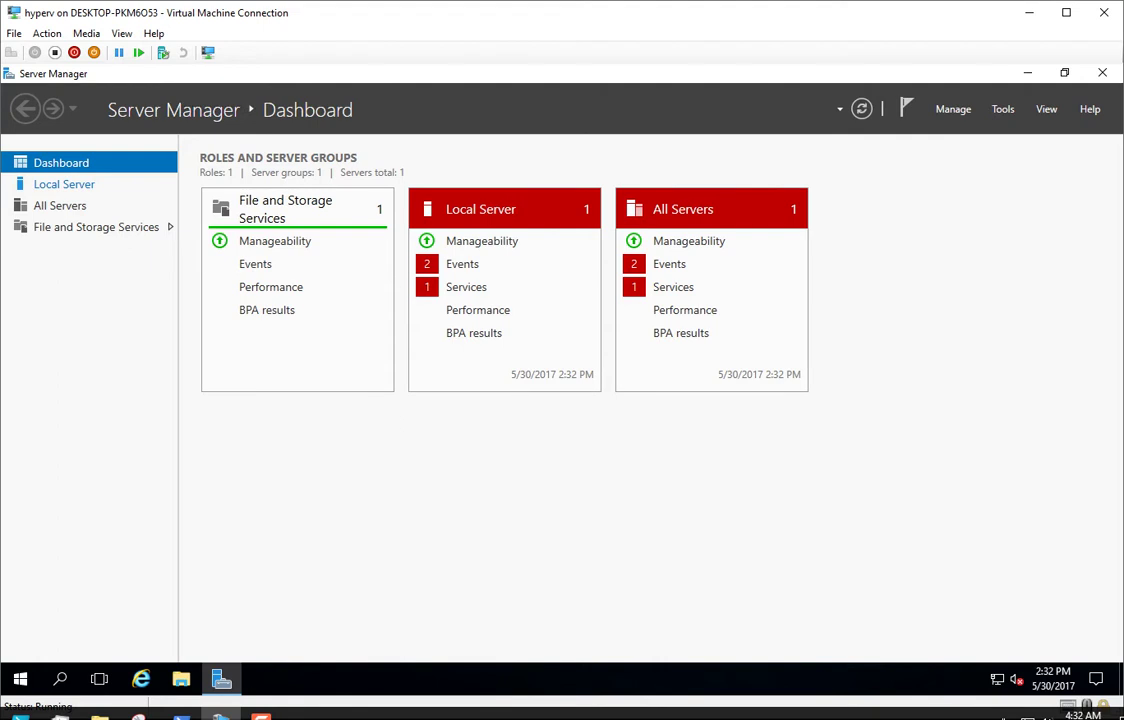
# Start adding roles and features from the local server view, choosing a role-based or feature-based installation
pyautogui.click(64, 184)
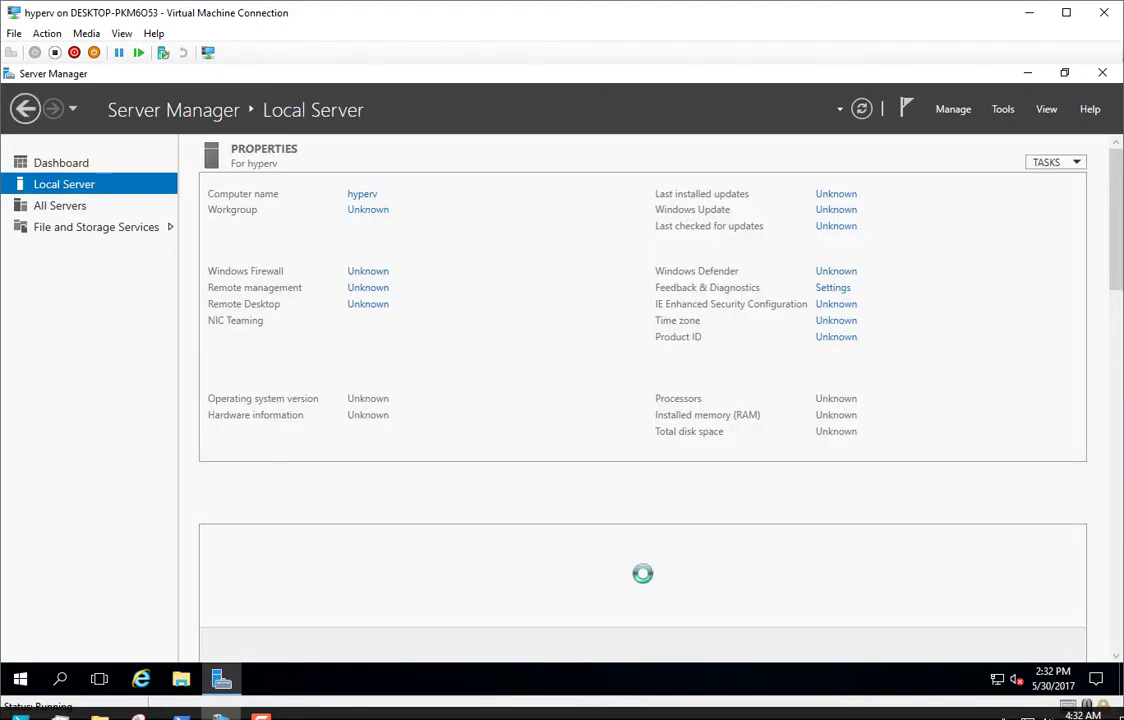
pyautogui.click(953, 109)
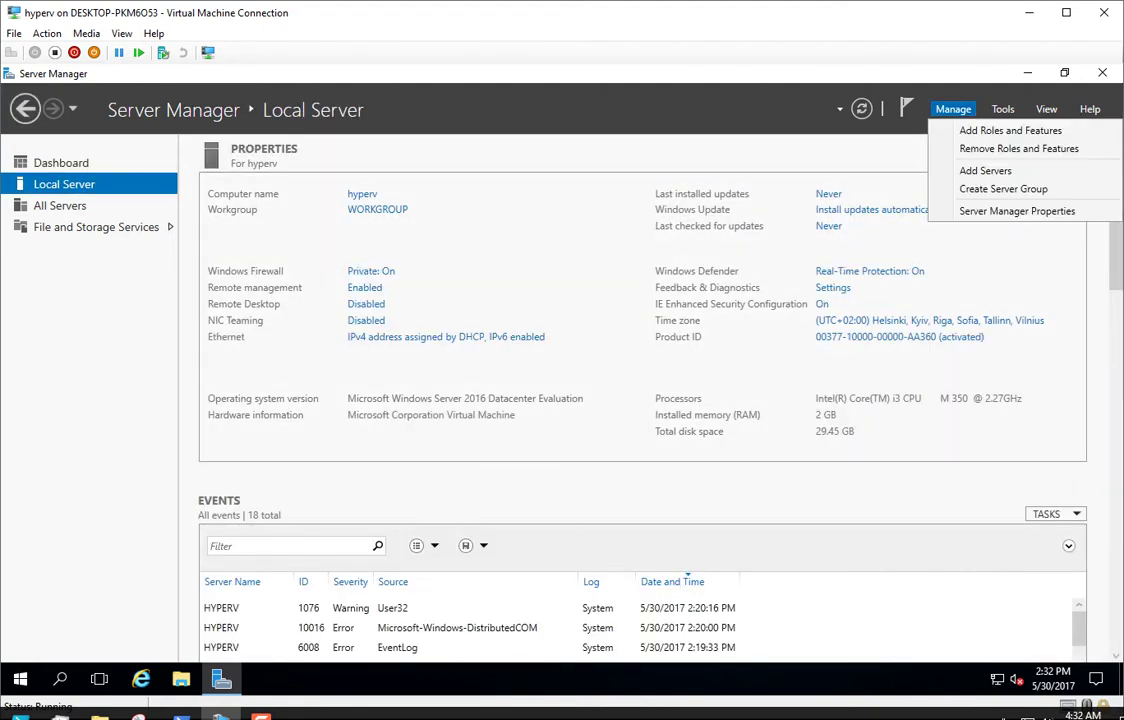
pyautogui.click(1010, 130)
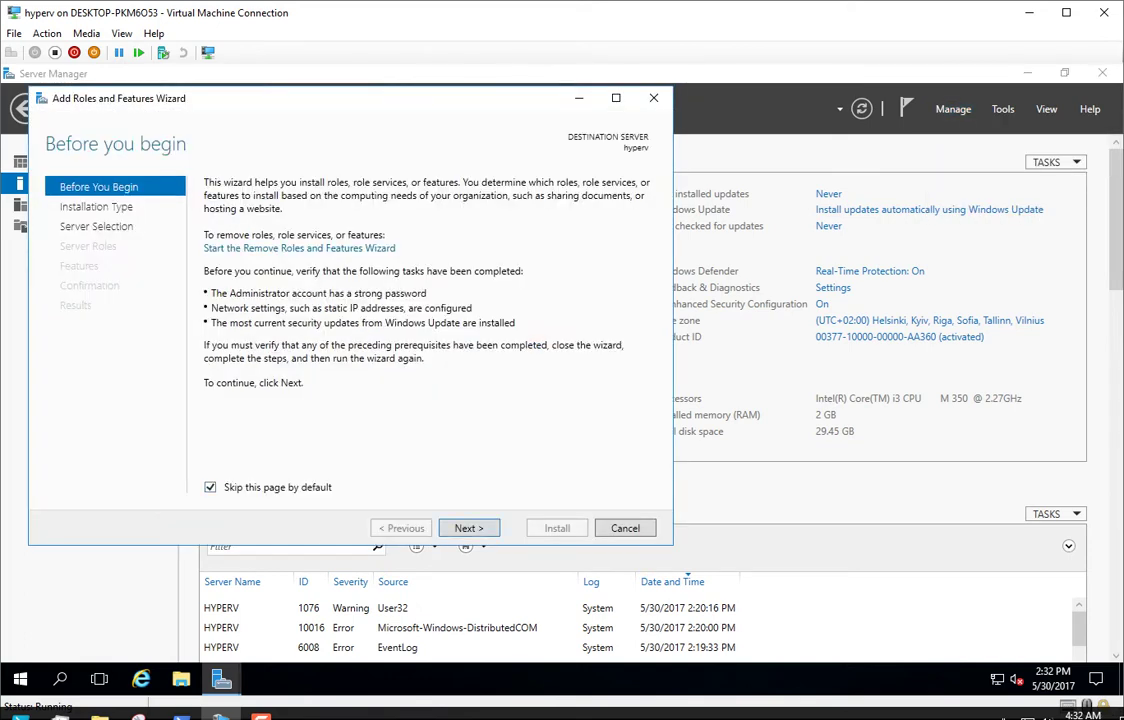
pyautogui.click(616, 98)
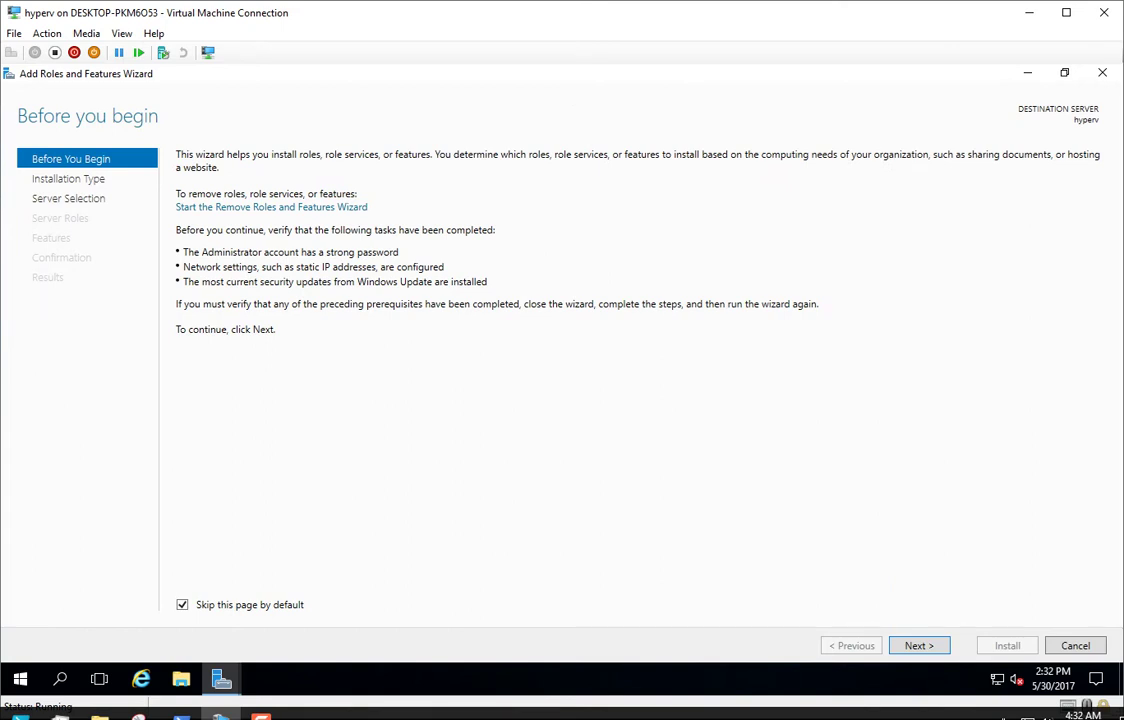
pyautogui.press('Return')
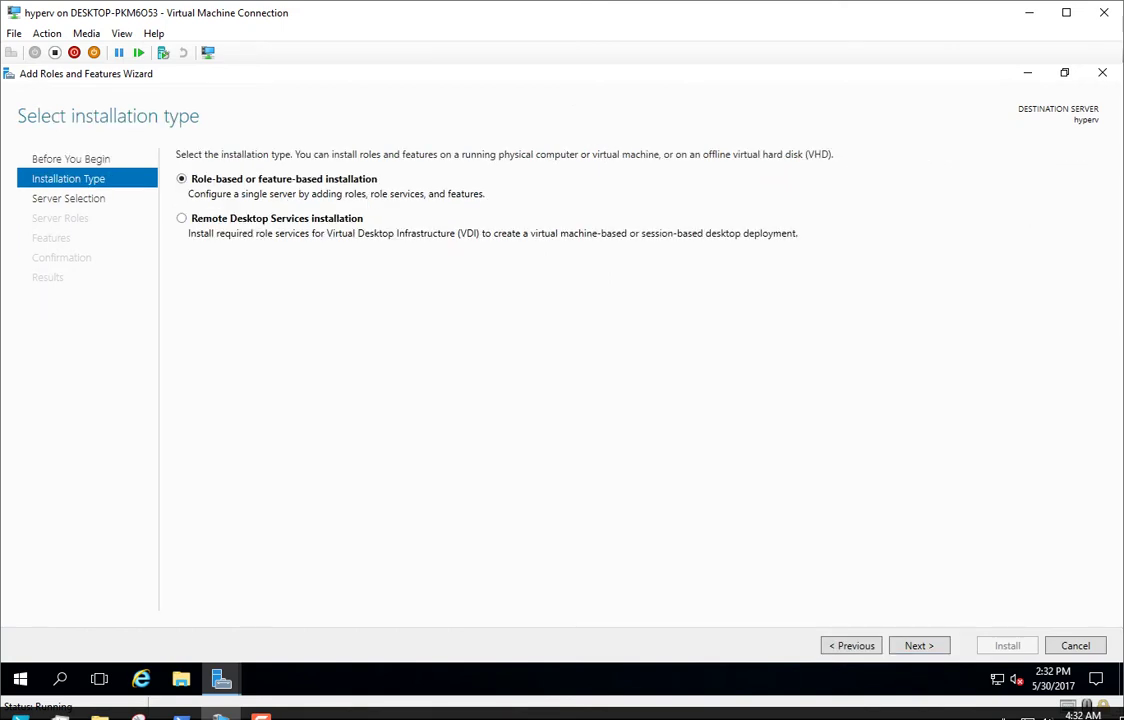
pyautogui.press('Return')
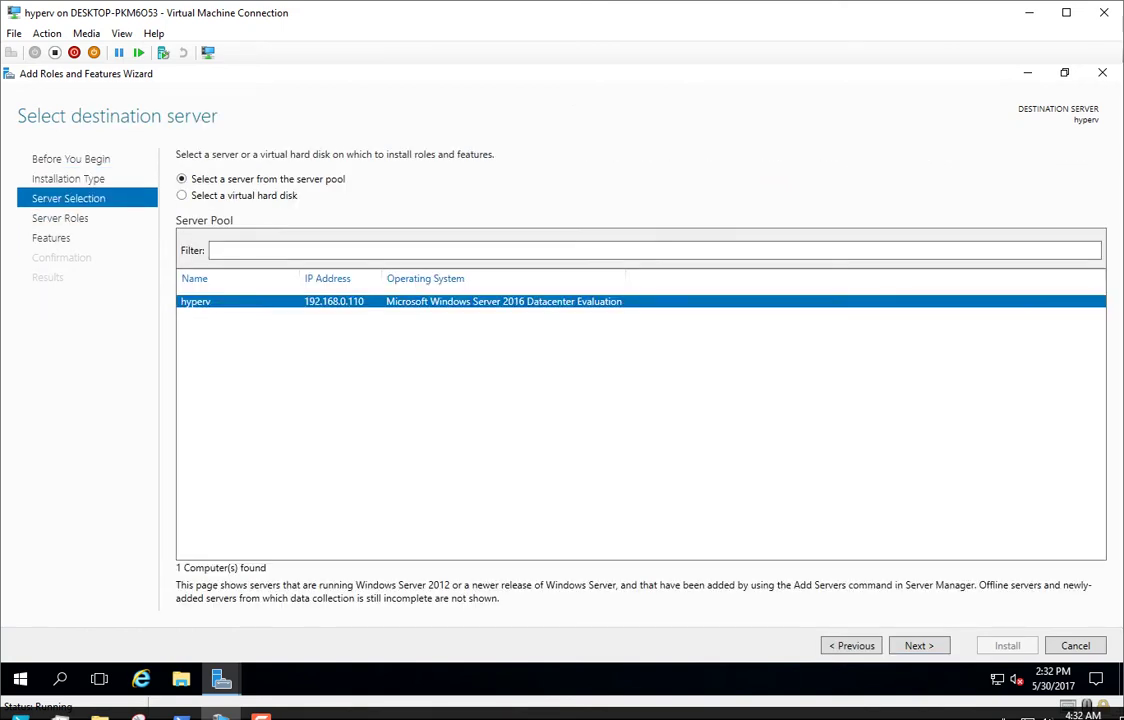
# Keep hyperv as the destination server and select the Hyper-V role with its required management tools, adding no extra features
pyautogui.click(60, 218)
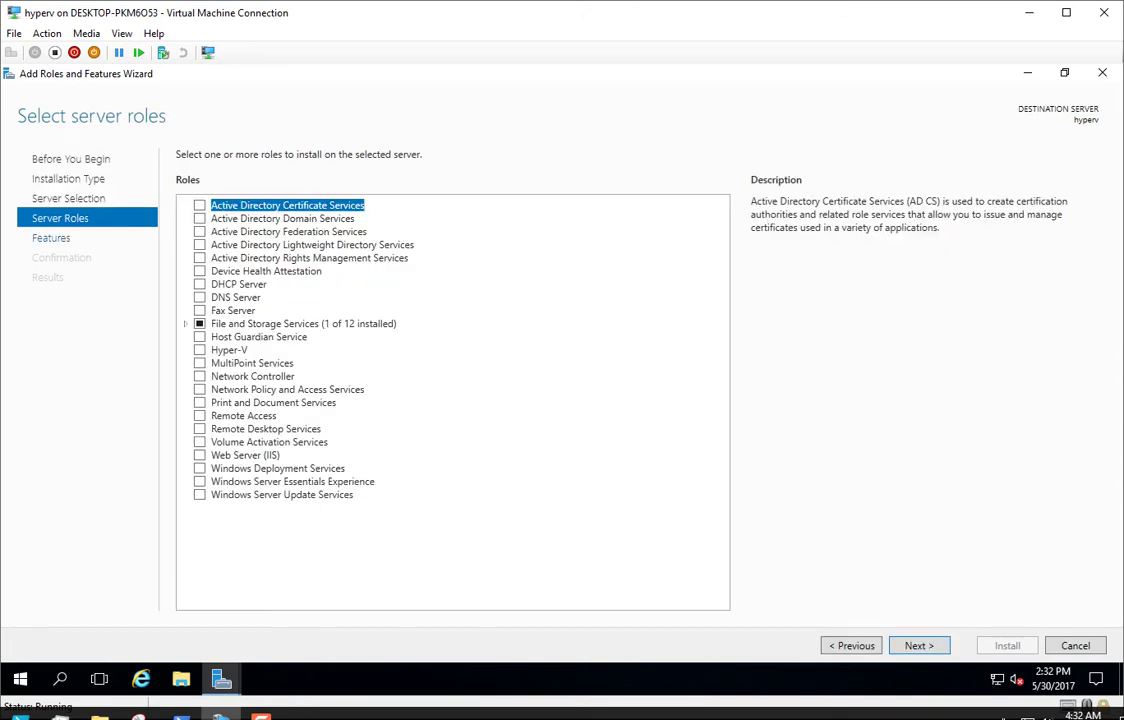
pyautogui.click(200, 350)
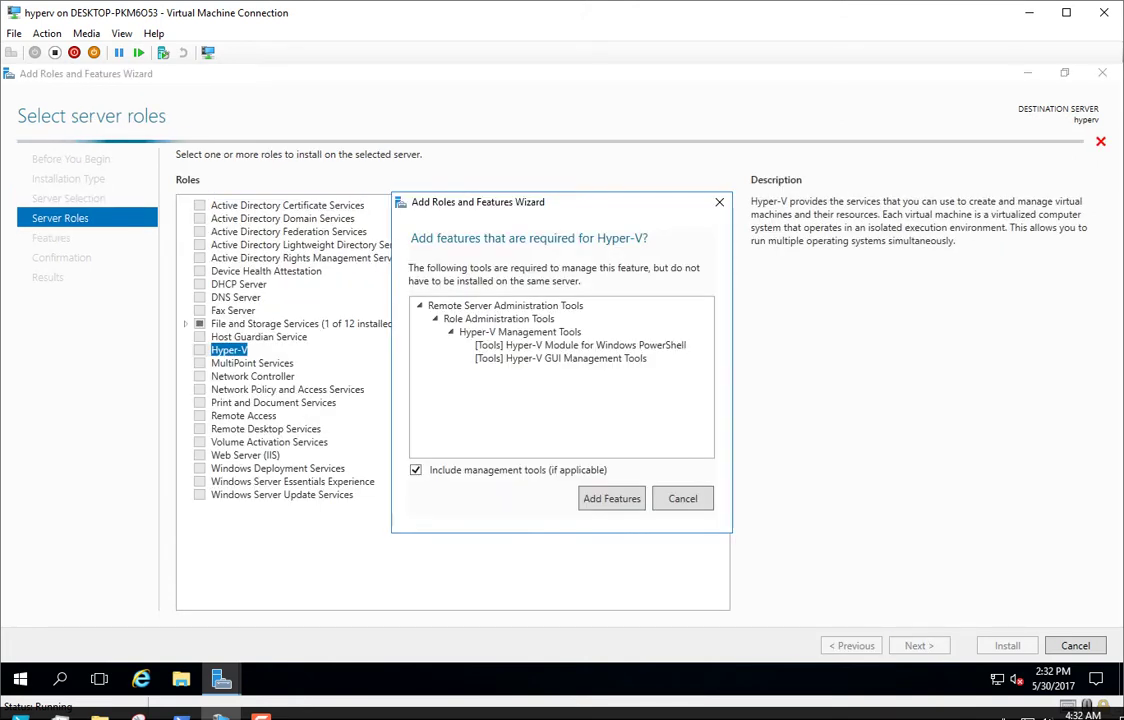
pyautogui.click(612, 498)
pyautogui.press('Return')
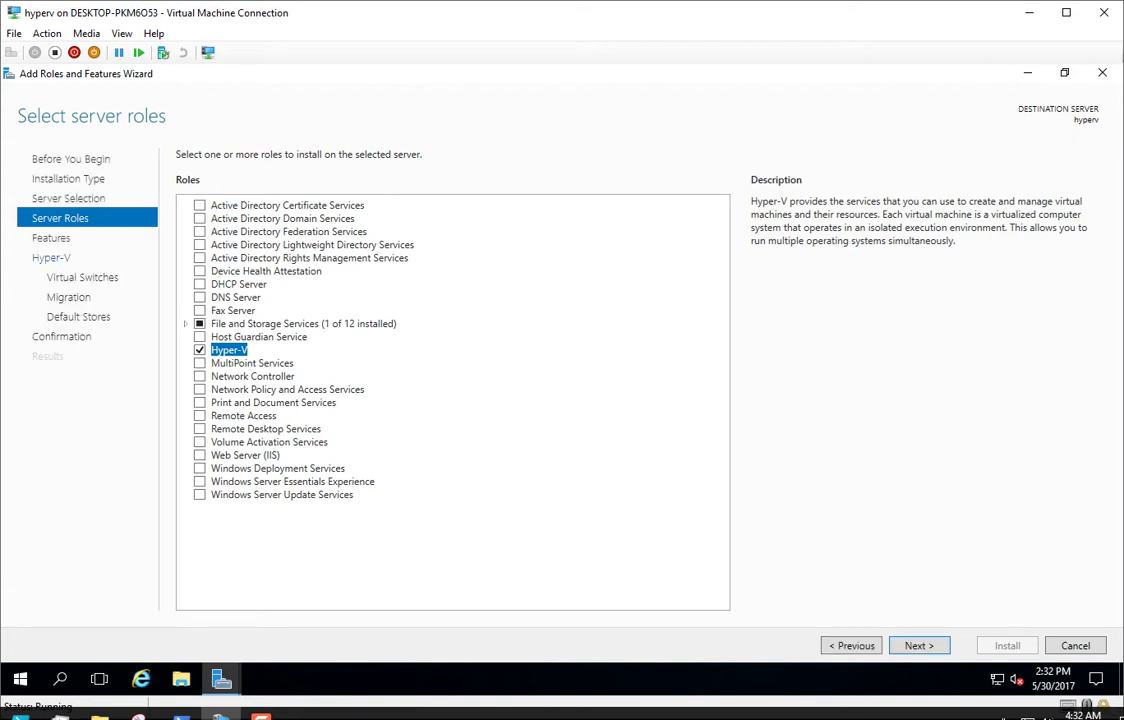
pyautogui.press('Return')
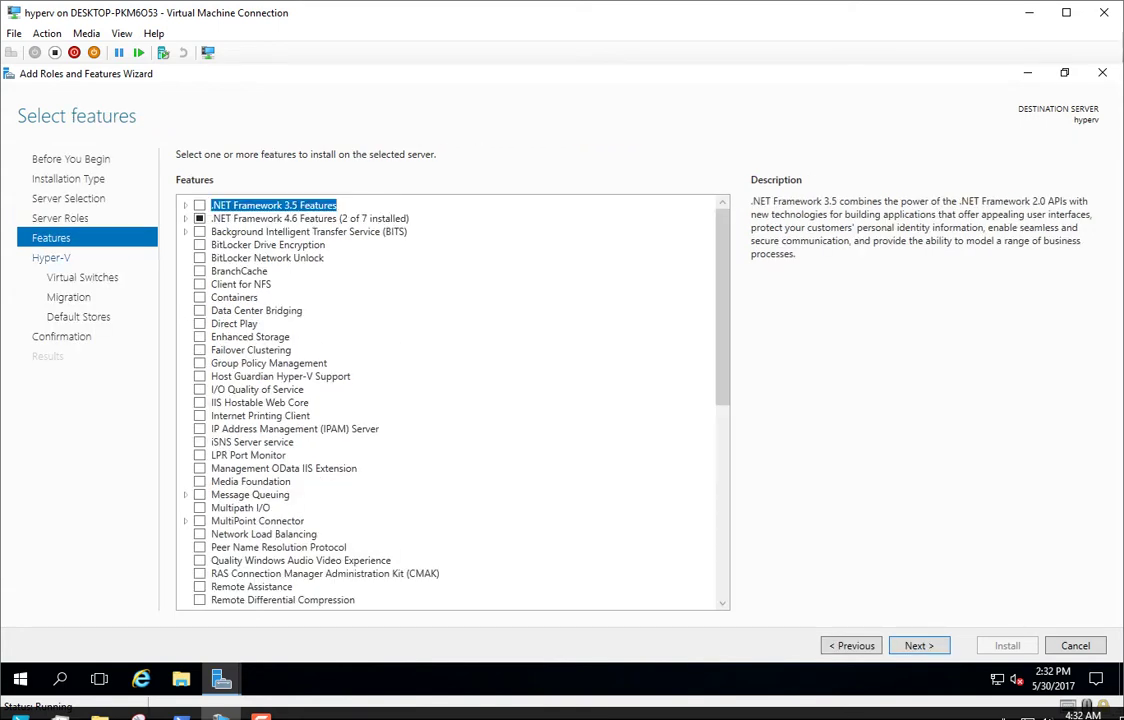
pyautogui.press('Return')
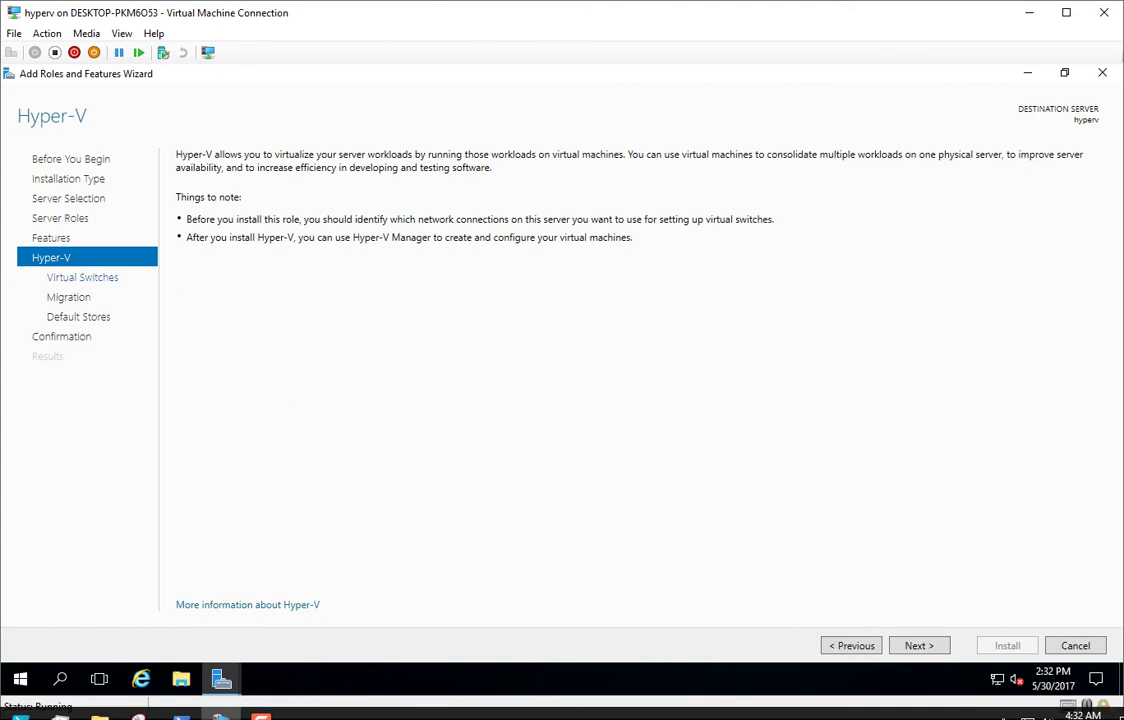
# Skip creating a virtual switch and allow live migrations of virtual machines using CredSSP authentication
pyautogui.click(82, 277)
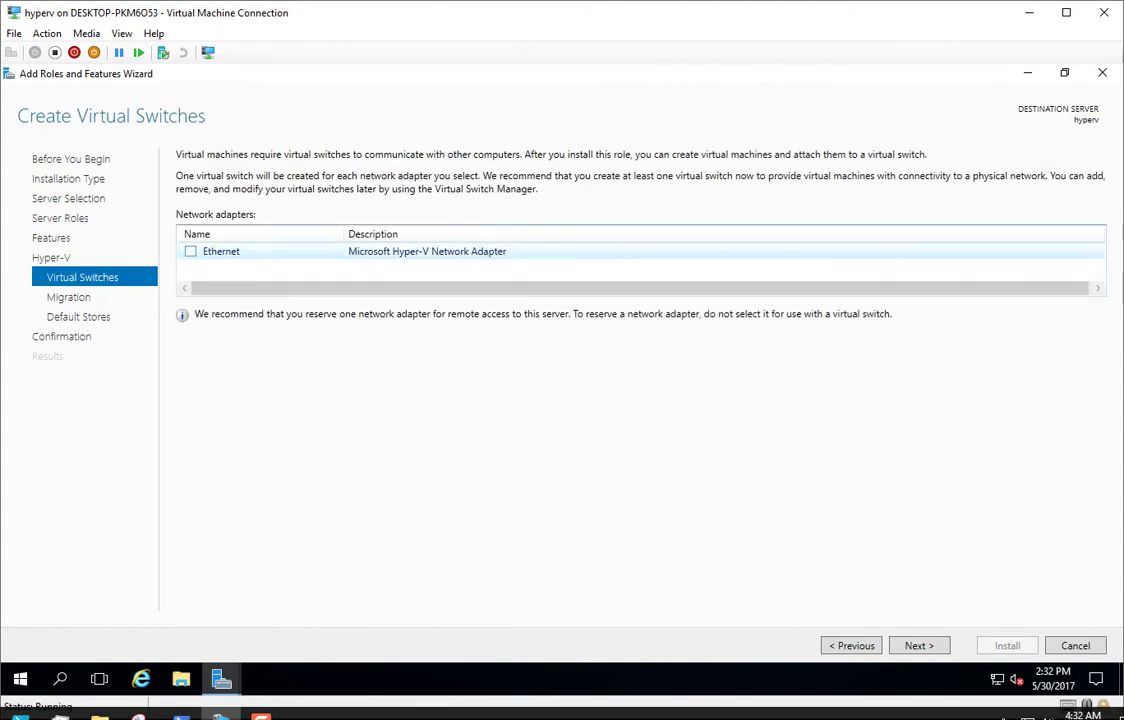
pyautogui.press('Return')
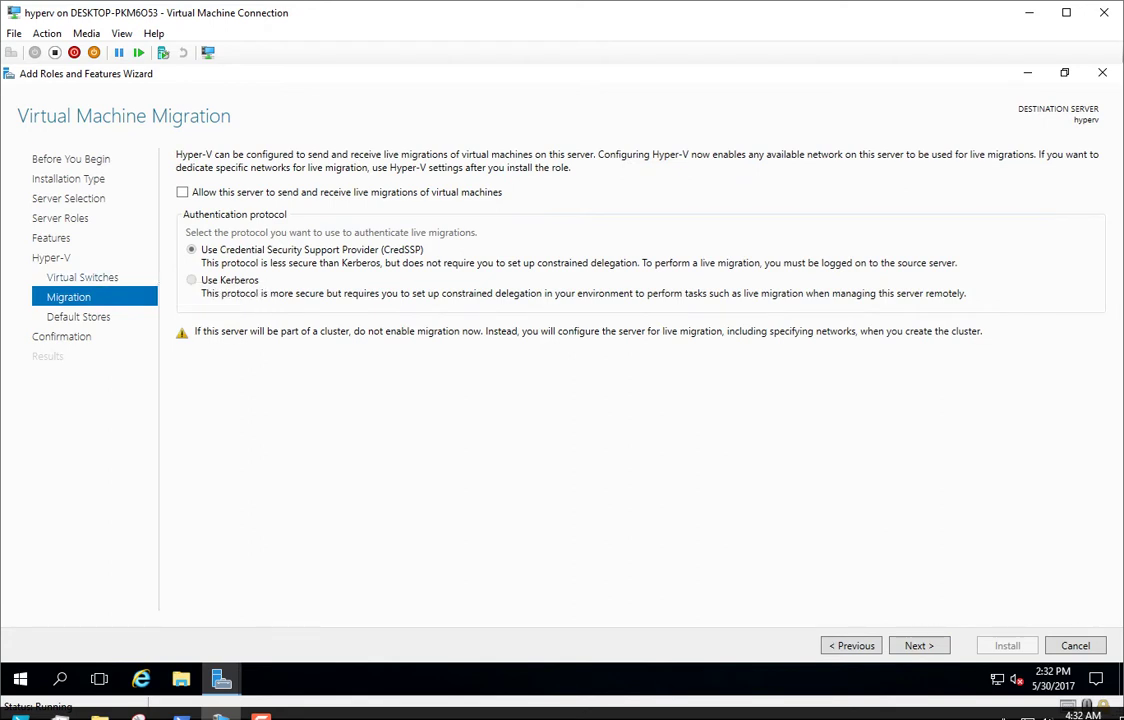
pyautogui.click(182, 192)
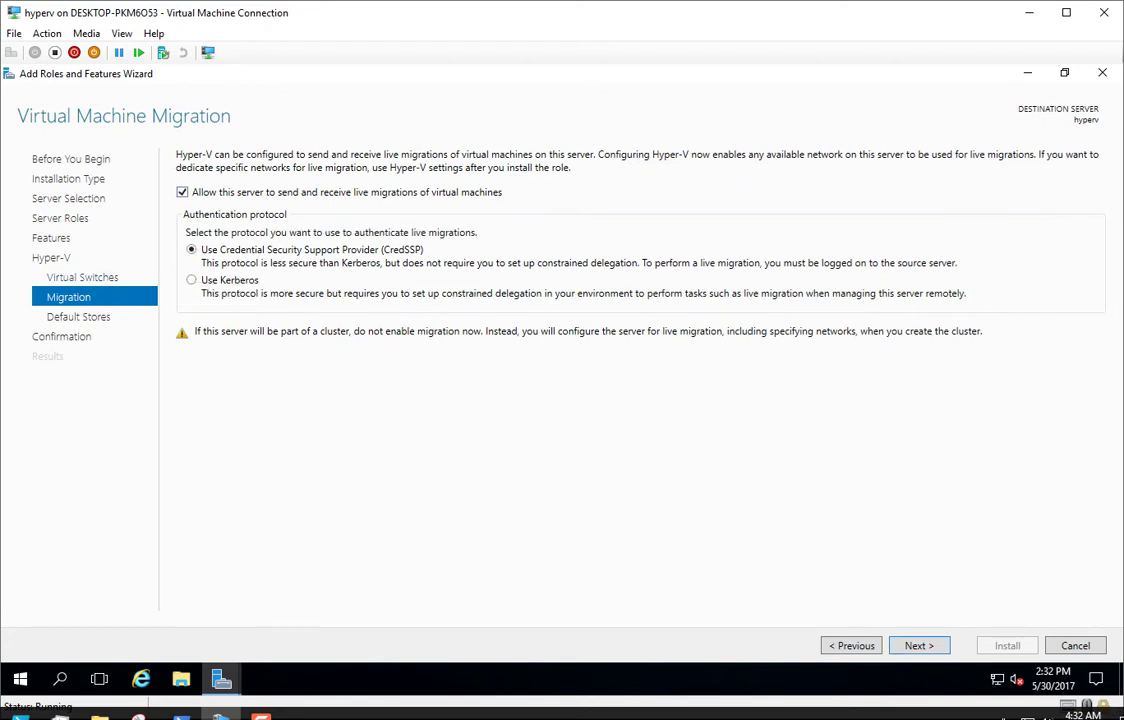
pyautogui.press('Return')
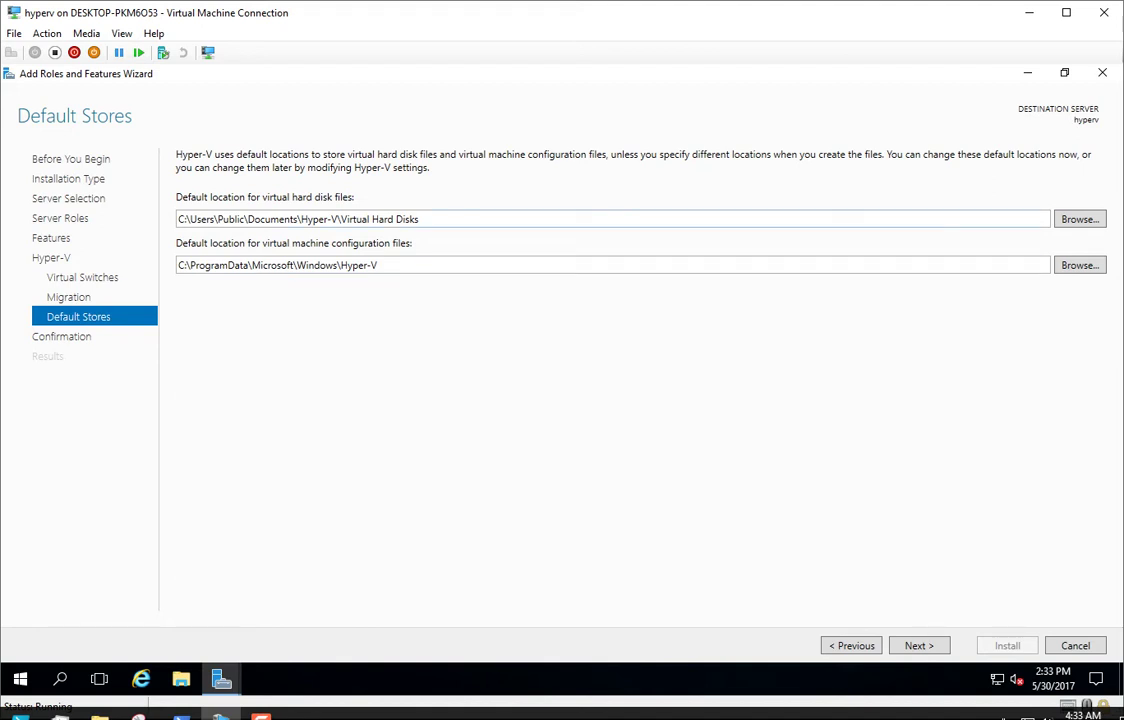
# Set the default location for virtual hard disk files to C:\Hyper-V\Virtual Hard Disks
pyautogui.click(290, 219)
pyautogui.click(290, 219)
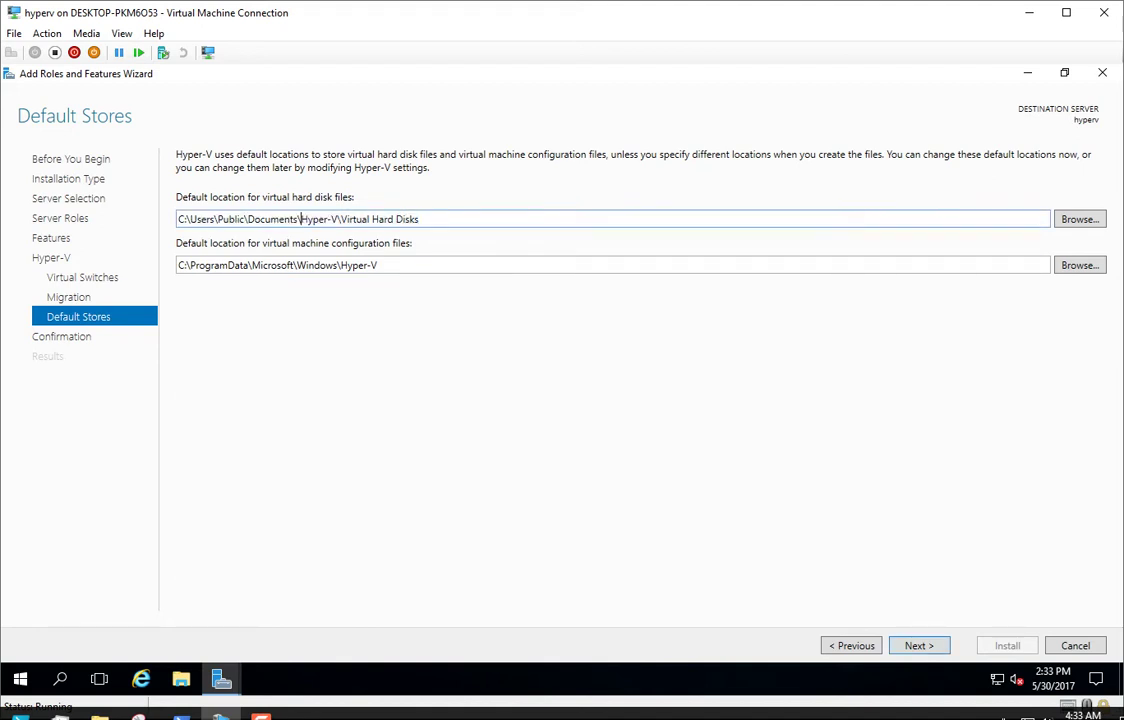
pyautogui.moveTo(300, 219); pyautogui.dragTo(190, 219)
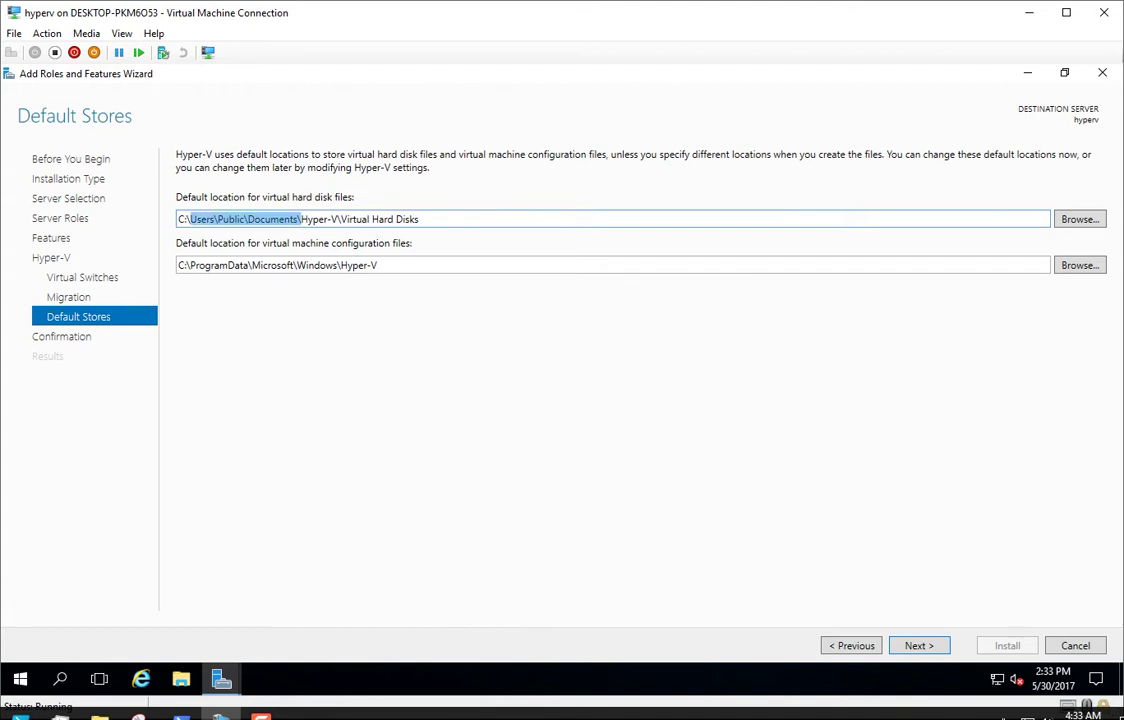
pyautogui.press('BackSpace')
pyautogui.press('Tab')
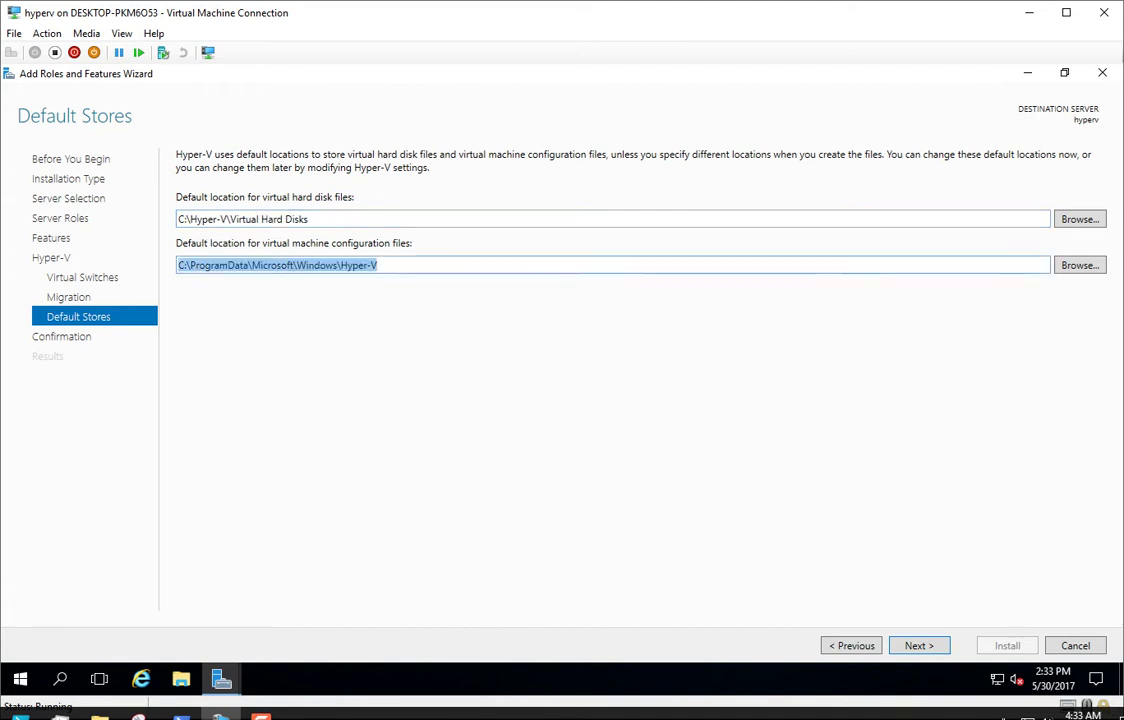
# Set the default location for virtual machine configuration files to C:\Hyper-V\VM and continue to the confirmation page
pyautogui.click(191, 265)
pyautogui.moveTo(191, 265); pyautogui.dragTo(334, 265)
pyautogui.press('BackSpace')
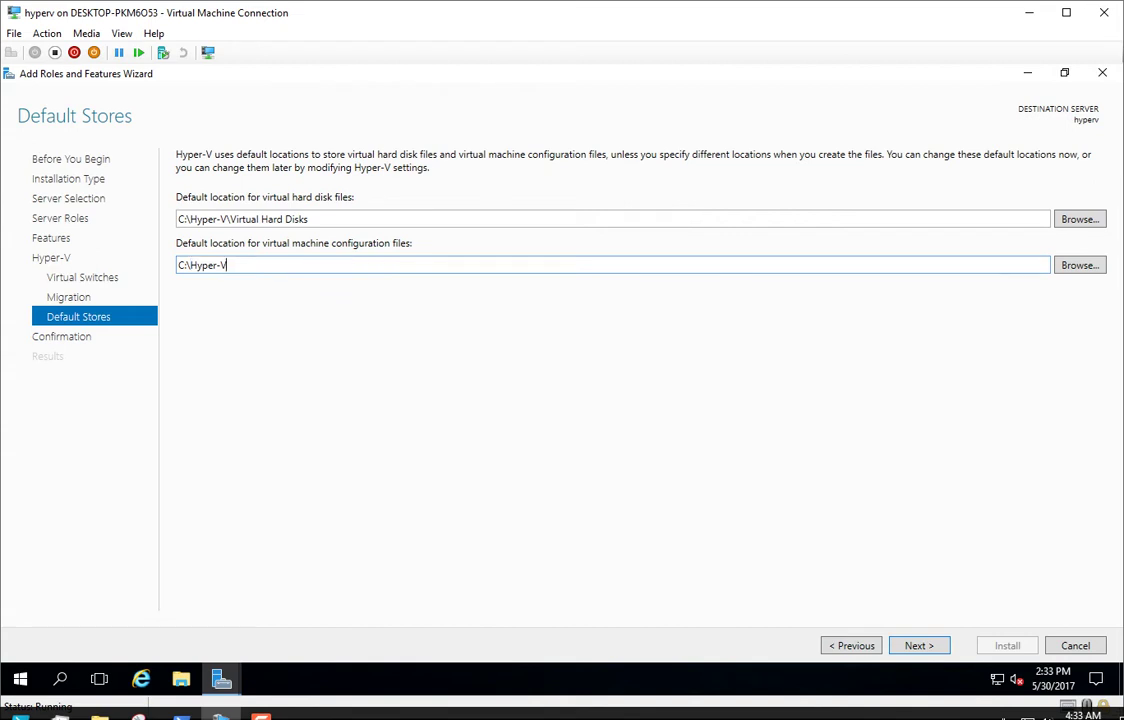
pyautogui.write('\\VM')
pyautogui.press('Return')
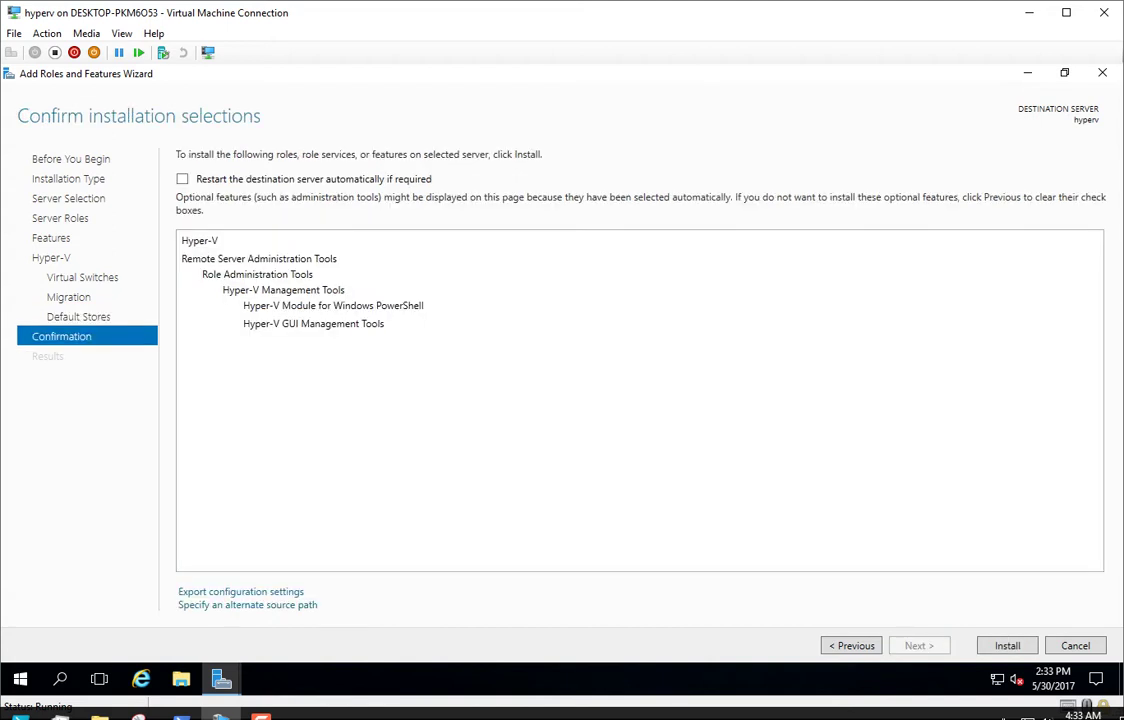
# Allow the destination server to restart automatically if required and start the Hyper-V installation
pyautogui.click(182, 179)
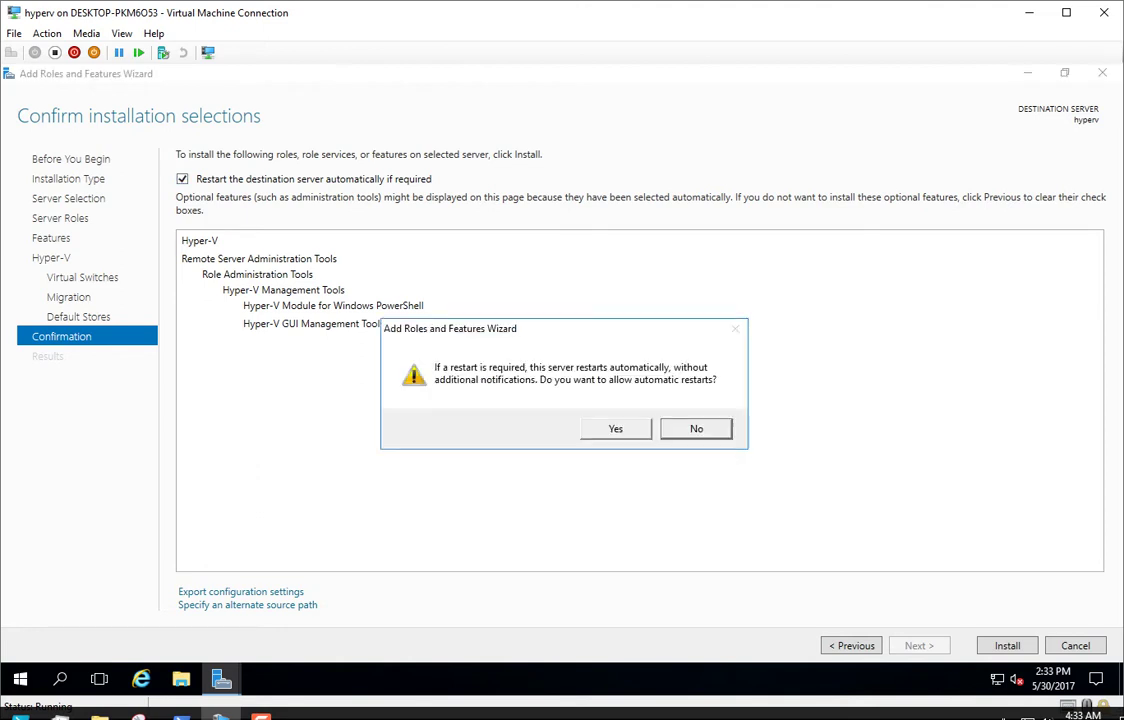
pyautogui.hotkey('alt', 'y')
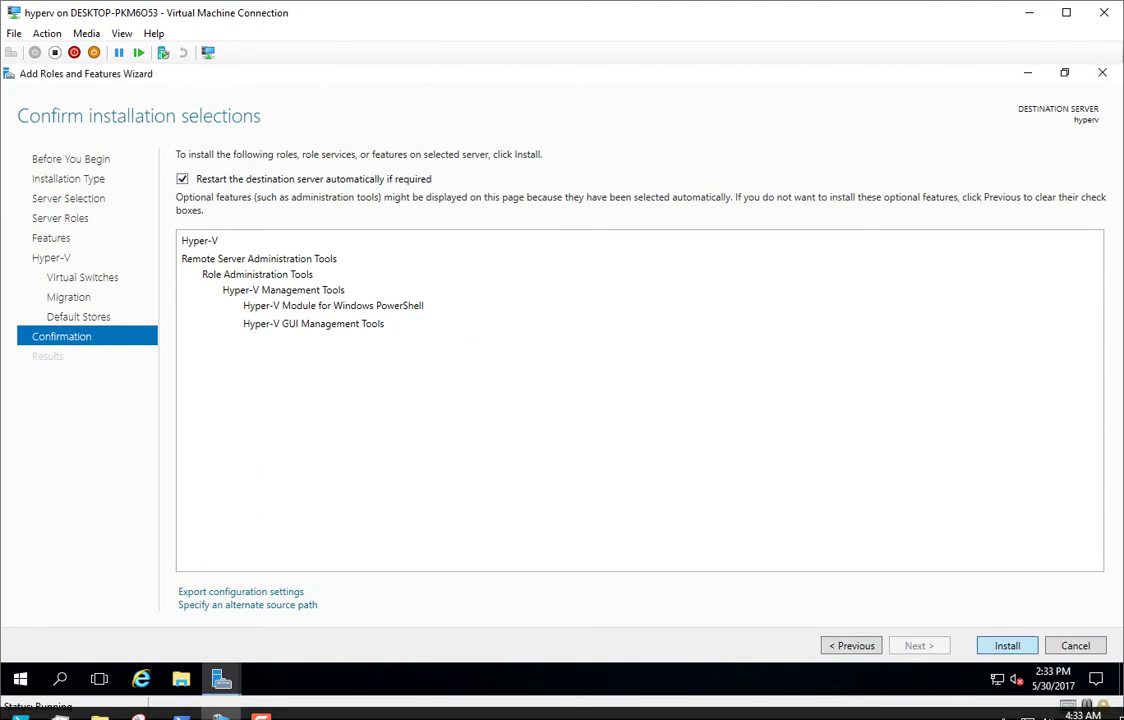
pyautogui.press('Return')
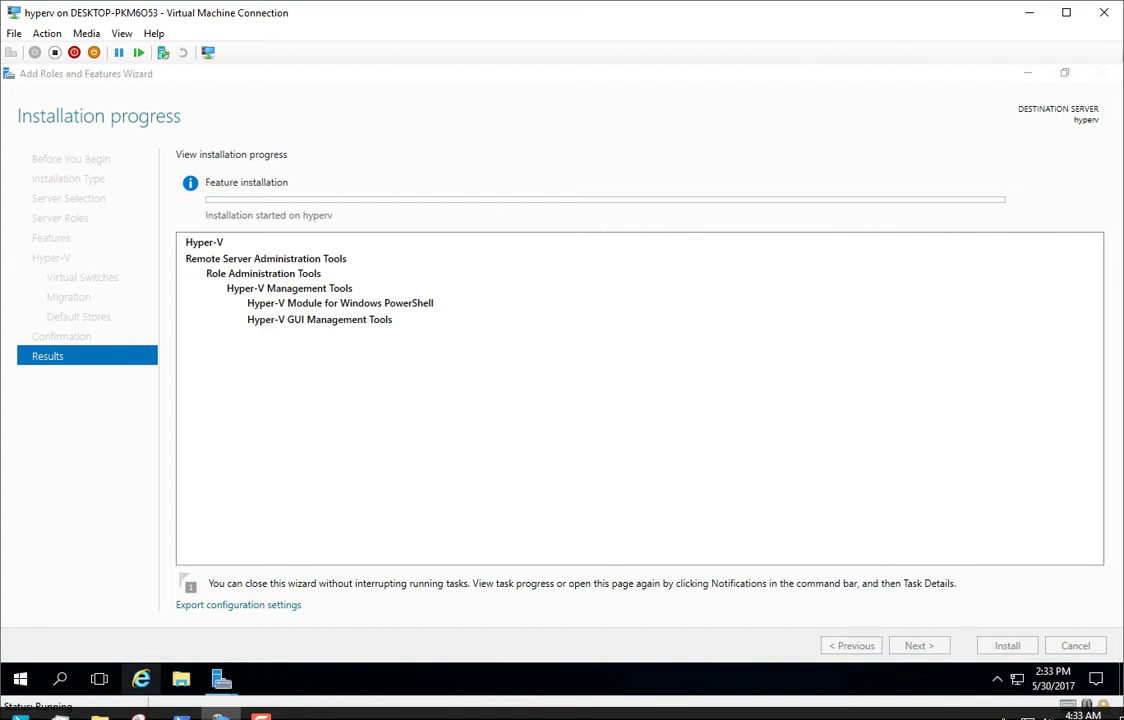
# Unpin Internet Explorer and File Explorer from the virtual machine's taskbar
pyautogui.rightClick(141, 679)
pyautogui.click(100, 646)
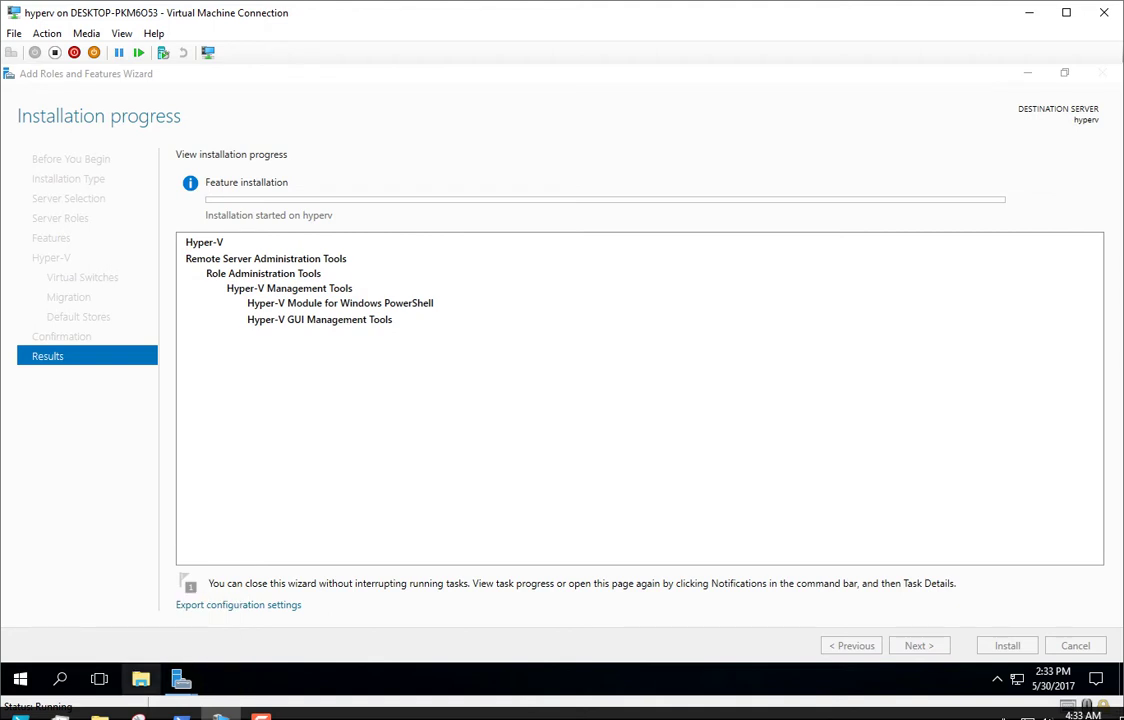
pyautogui.rightClick(141, 679)
pyautogui.click(110, 638)
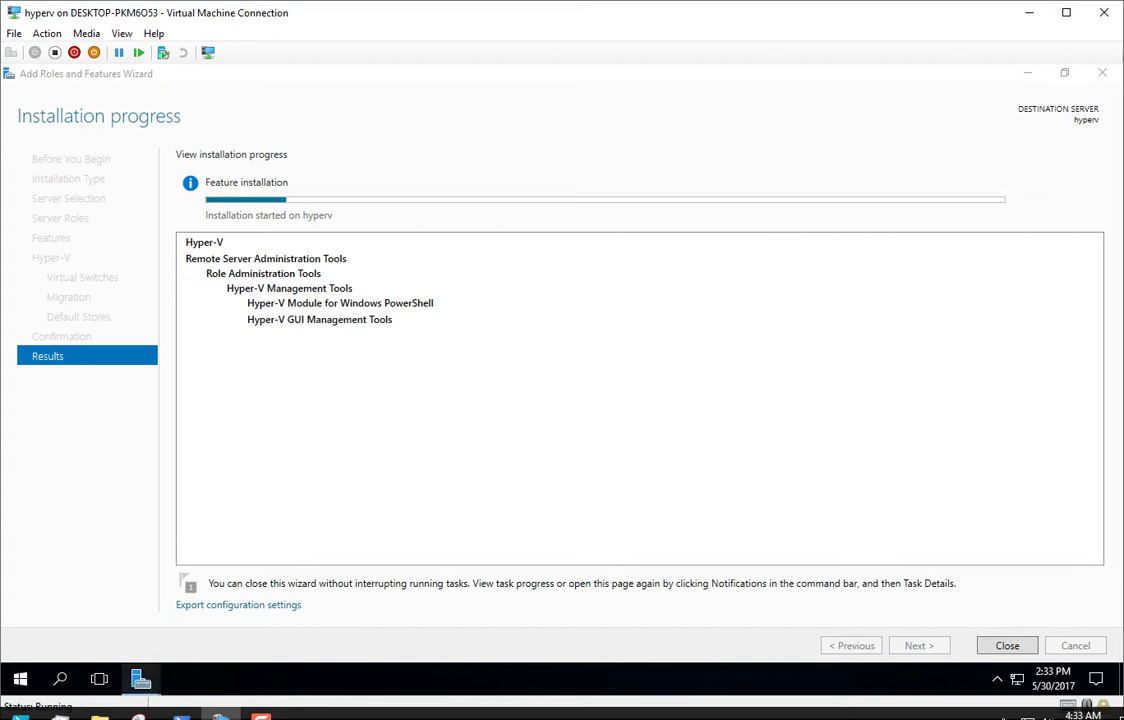
pyautogui.rightClick(141, 679)
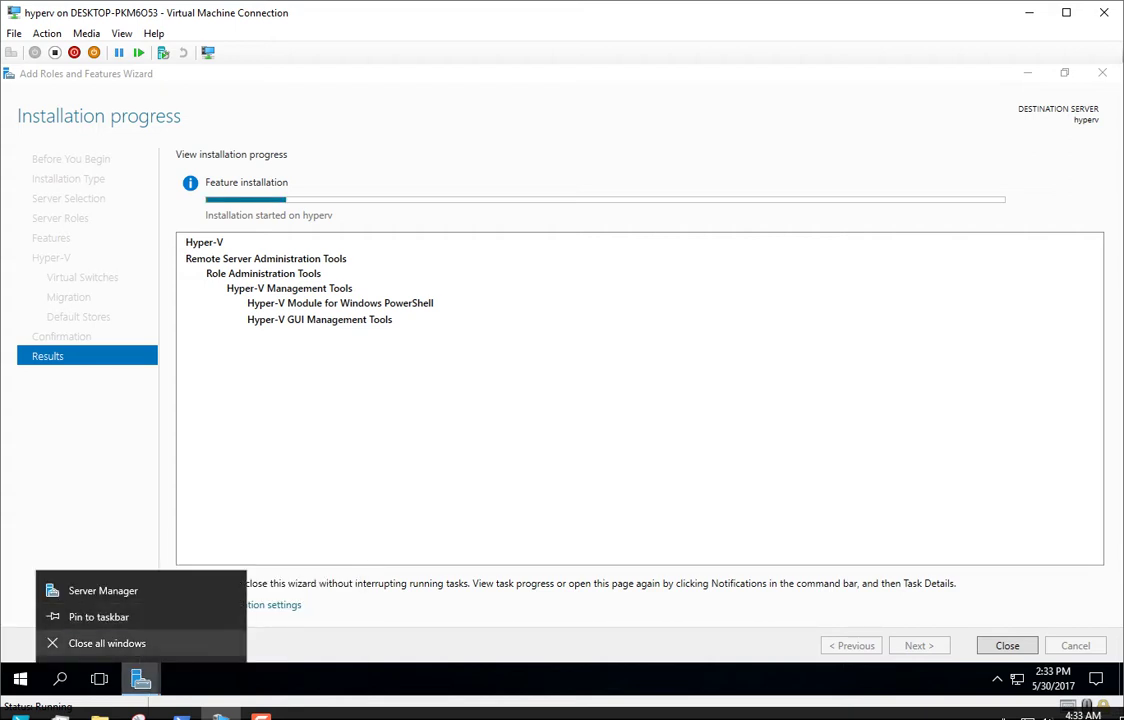
pyautogui.click(260, 679)
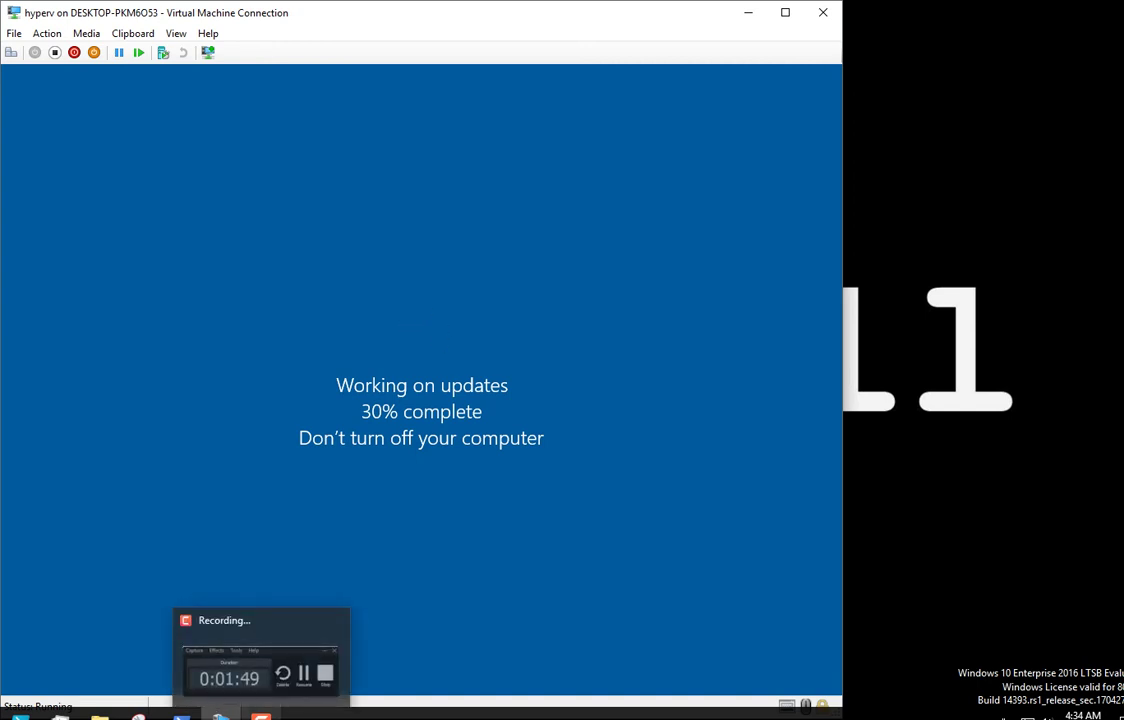
pyautogui.click(261, 716)
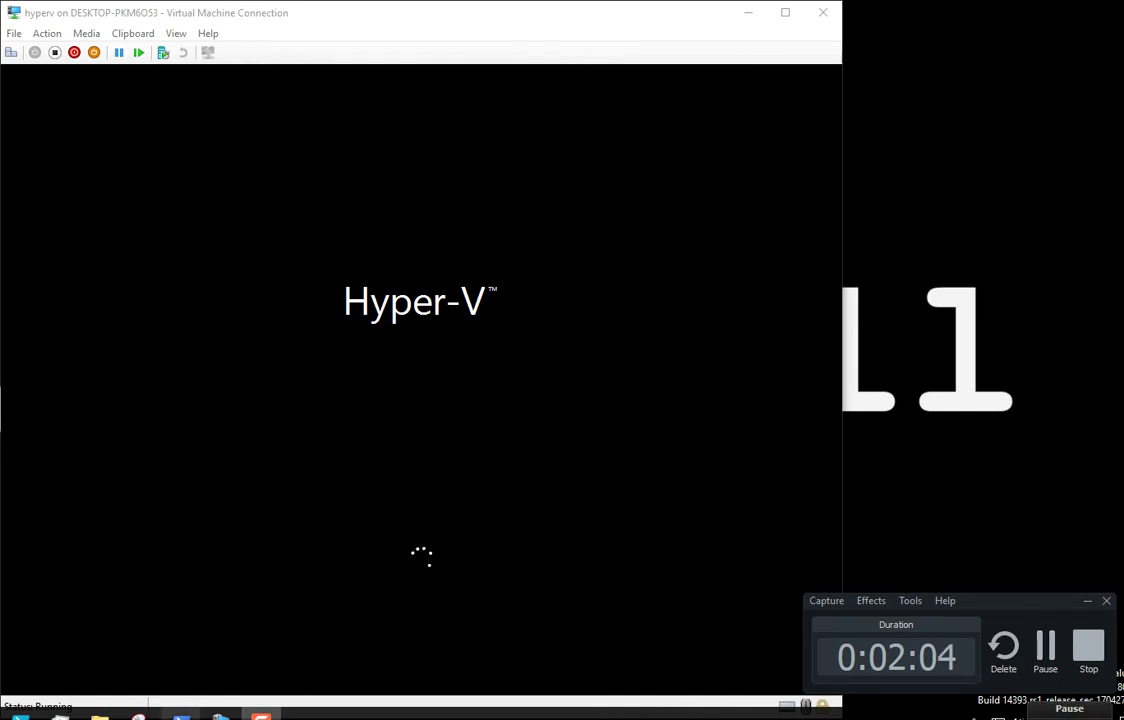
pyautogui.click(61, 716)
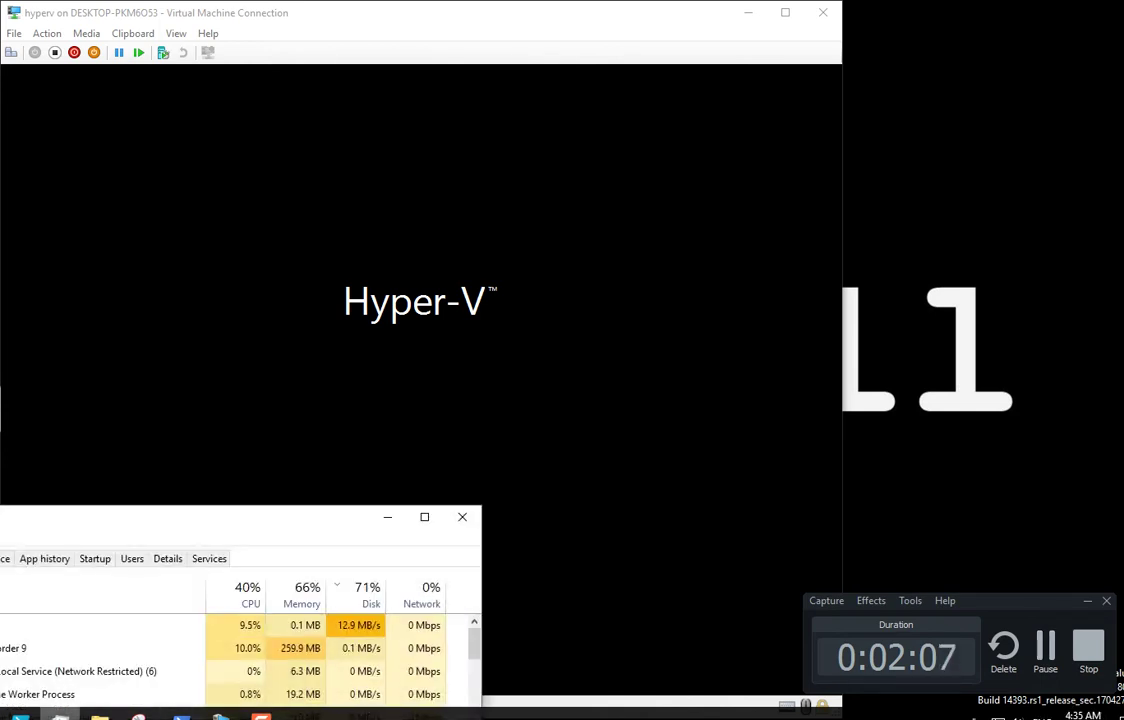
pyautogui.click(61, 716)
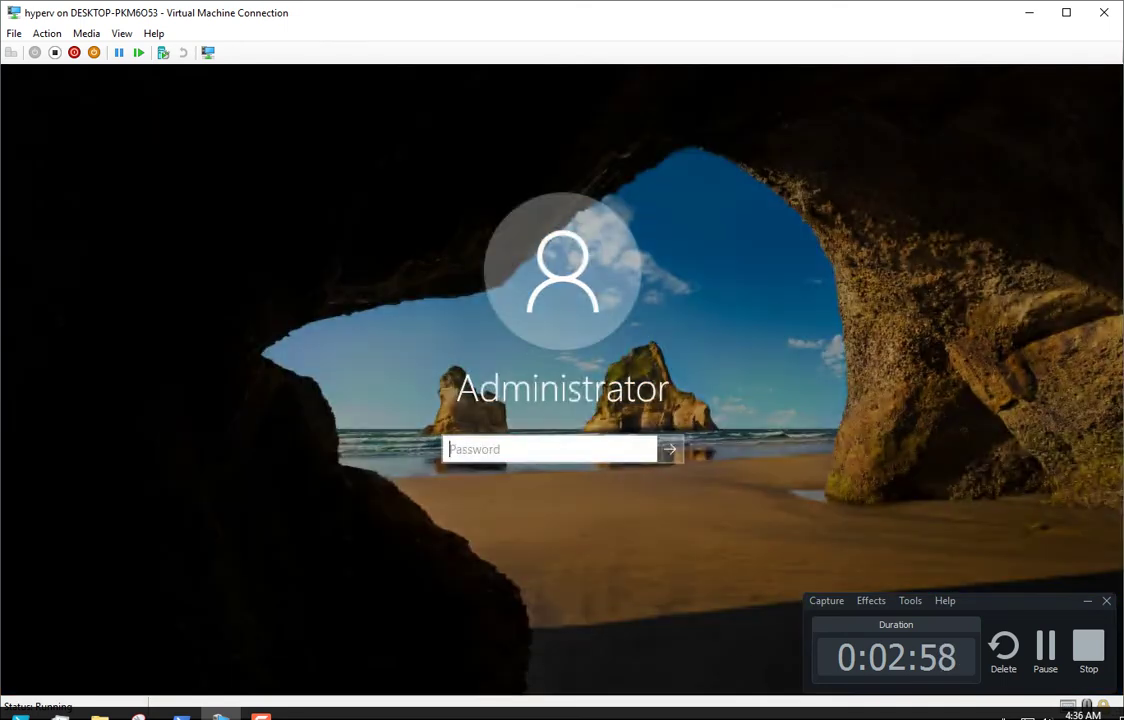
# Sign in to the restarted server as Administrator by entering the account password
pyautogui.write('•••••••')
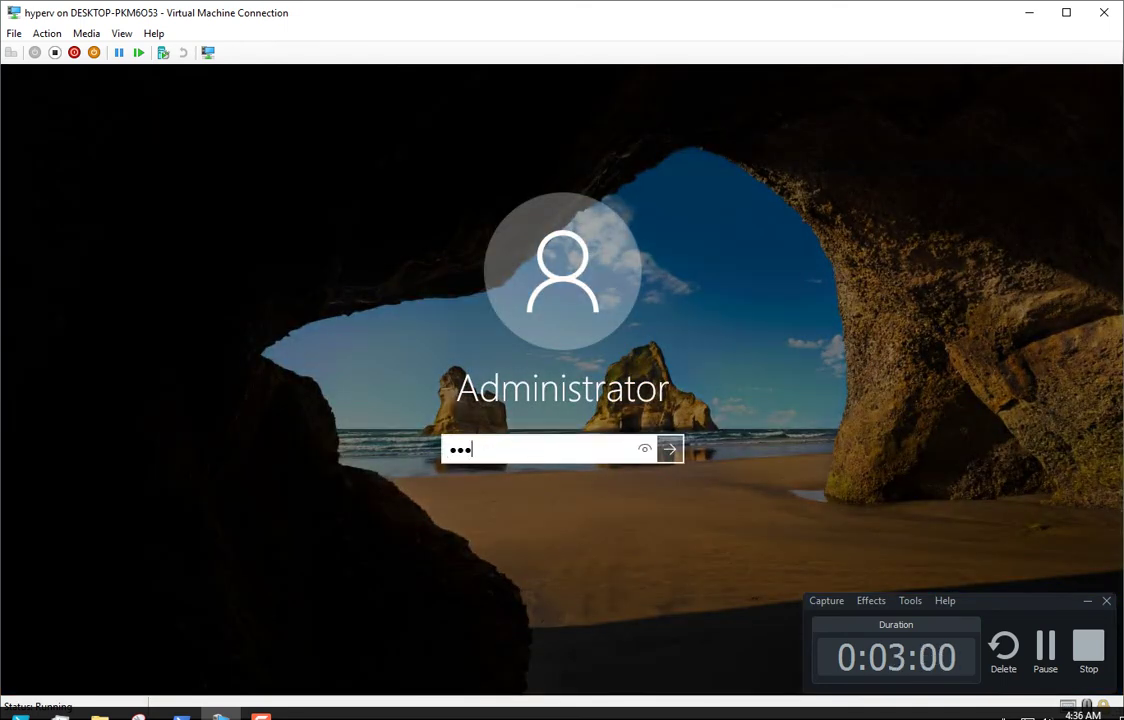
pyautogui.write('•••')
pyautogui.press('Return')
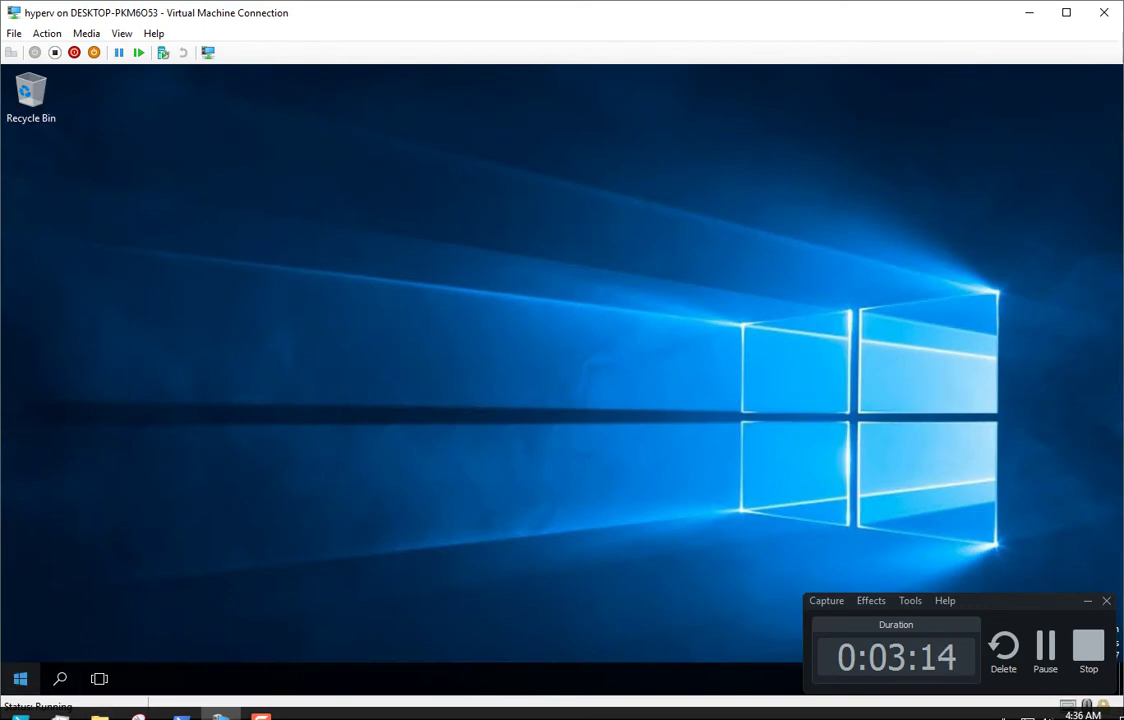
# Open Server Manager, launch Hyper-V Manager from it, and select the HYPERV server
pyautogui.click(20, 679)
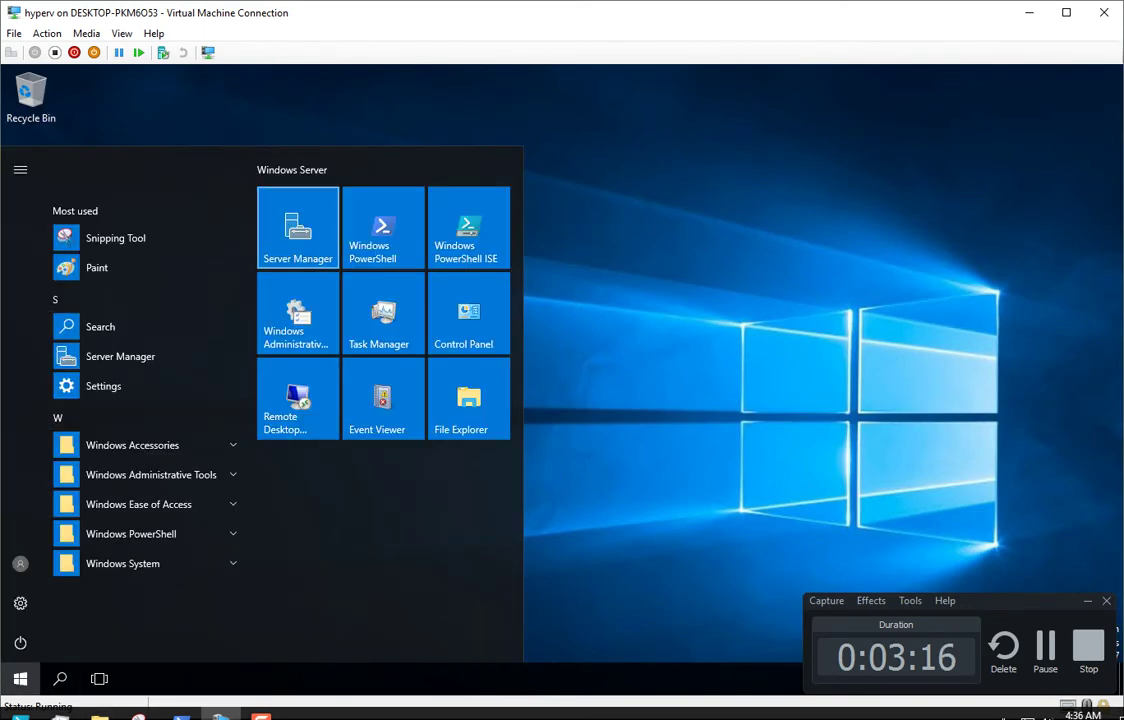
pyautogui.click(298, 228)
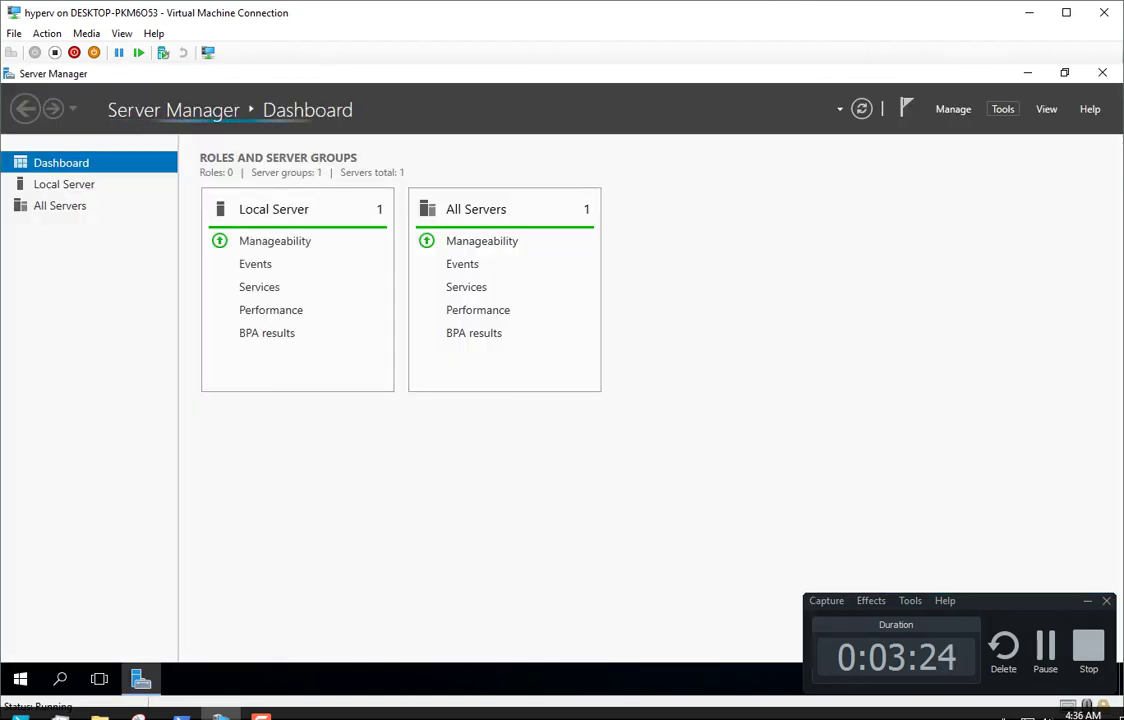
pyautogui.click(1003, 109)
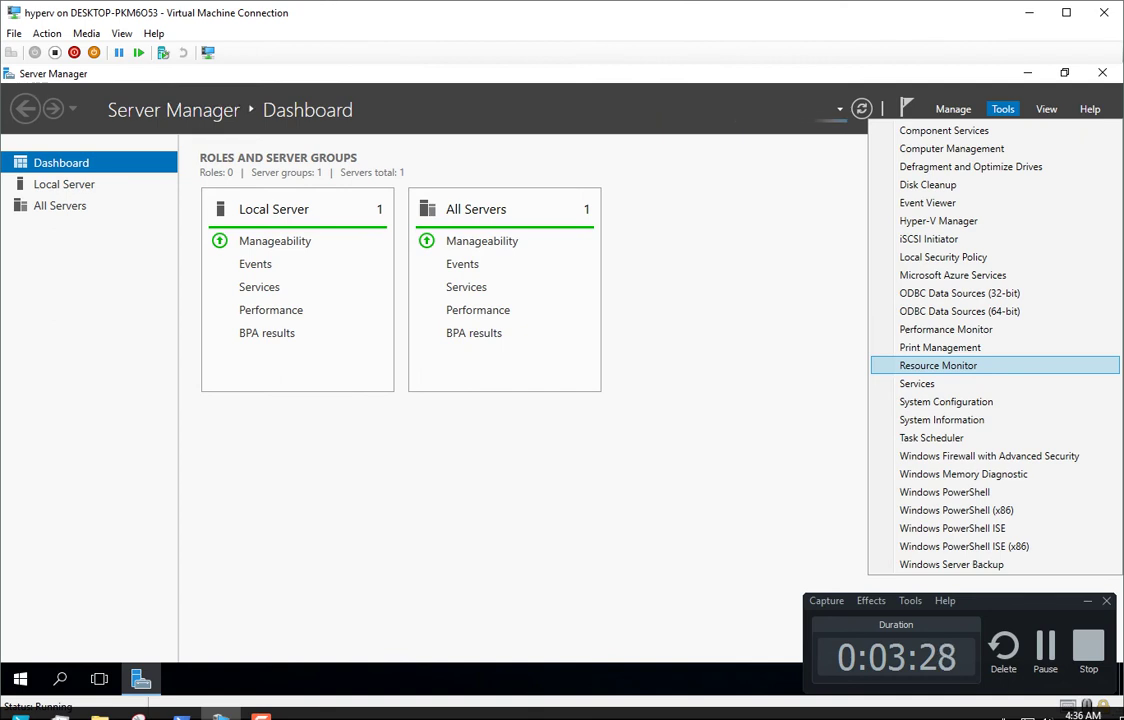
pyautogui.click(939, 221)
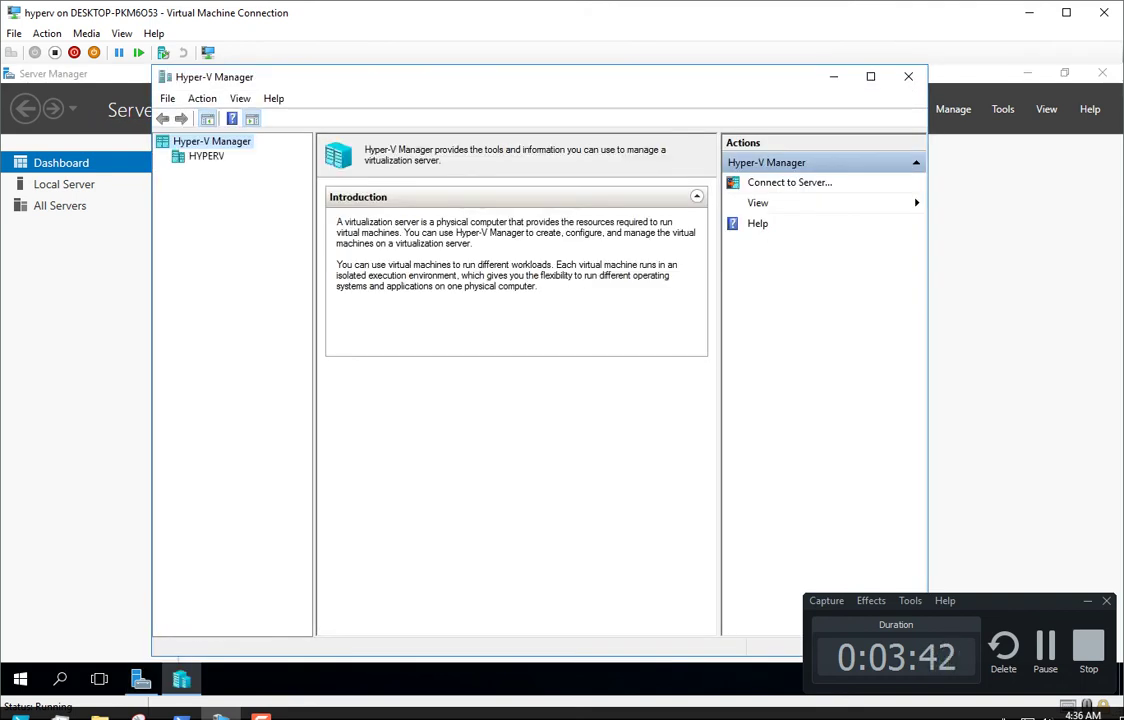
pyautogui.click(206, 156)
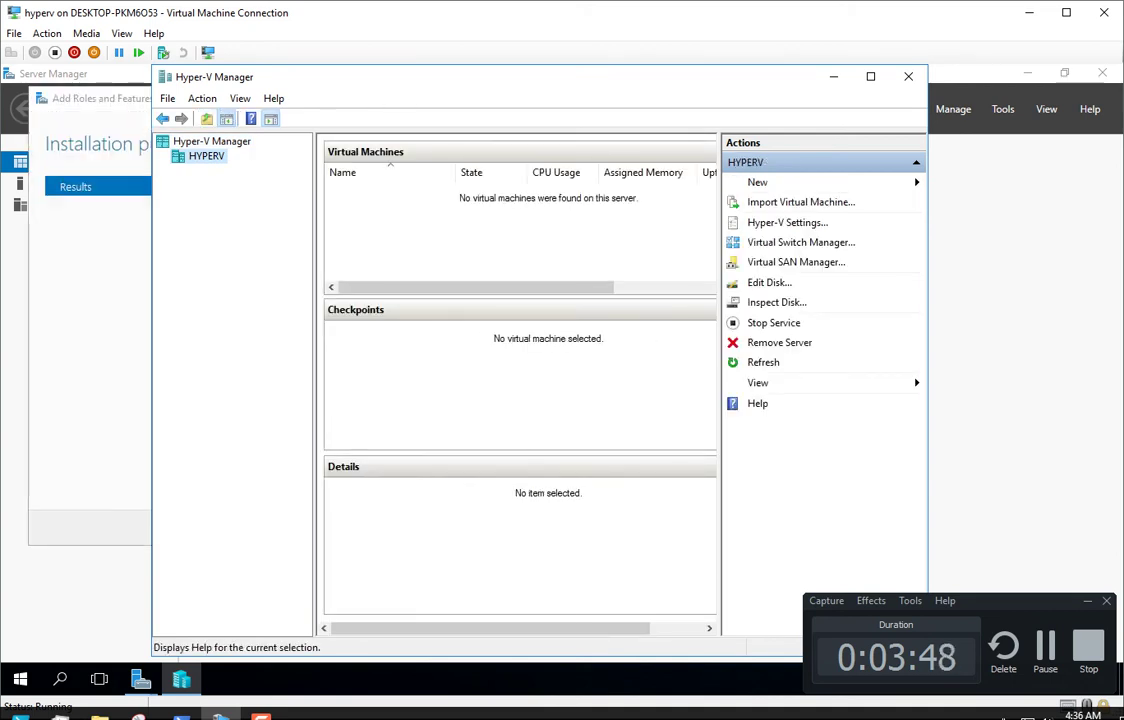
pyautogui.moveTo(760, 383)
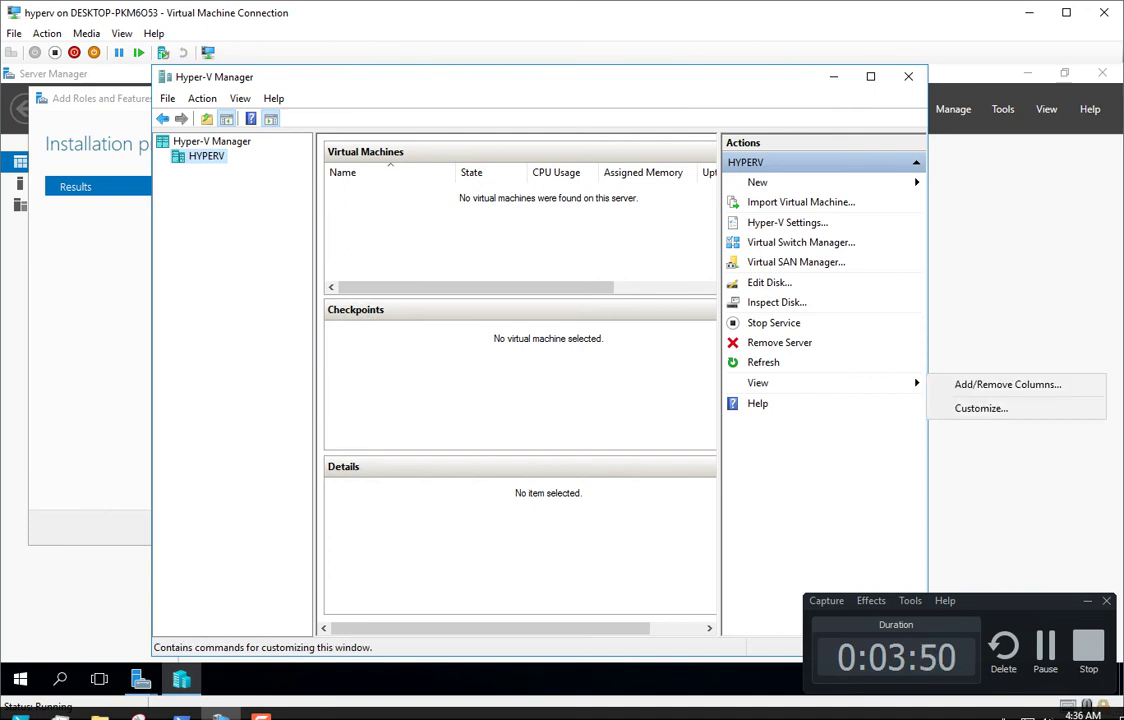
# View the version information for Microsoft Management Console and Hyper-V Manager, and close Hyper-V Manager
pyautogui.click(274, 99)
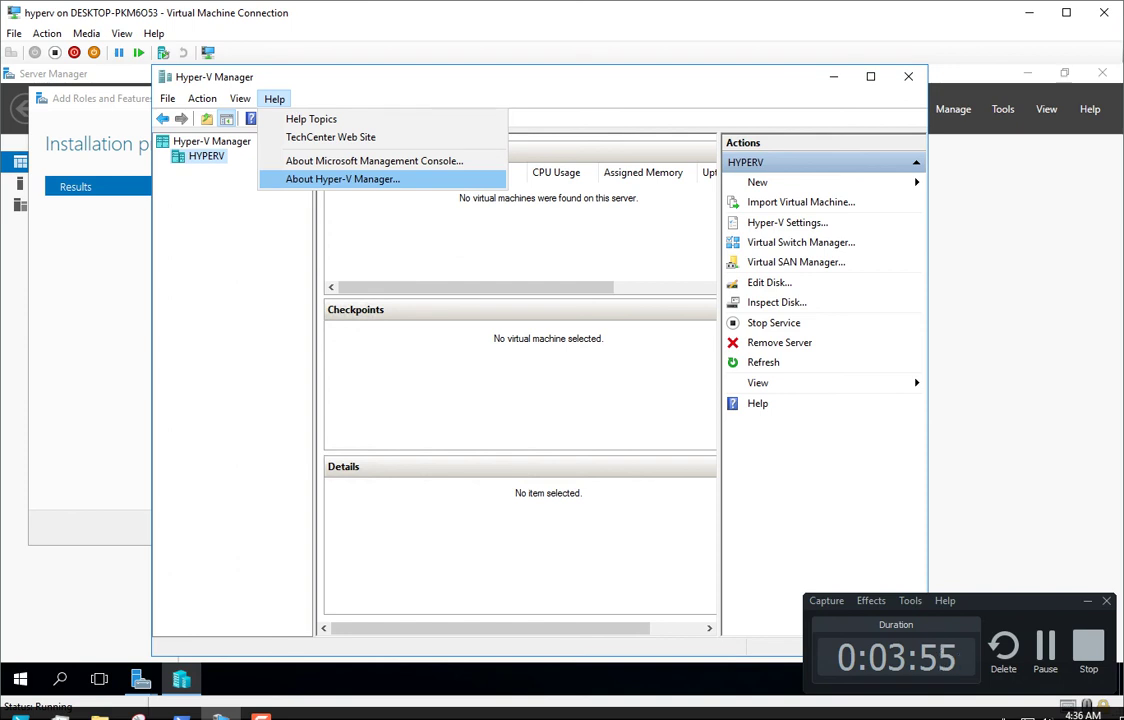
pyautogui.press('Up')
pyautogui.press('Return')
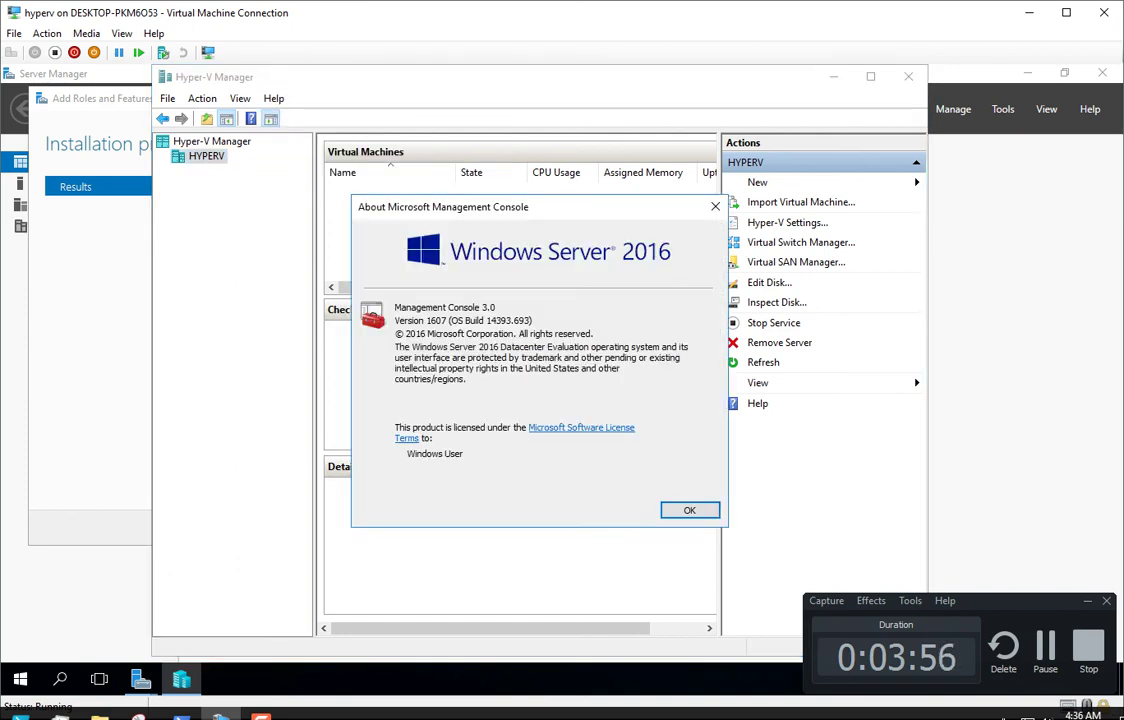
pyautogui.click(689, 510)
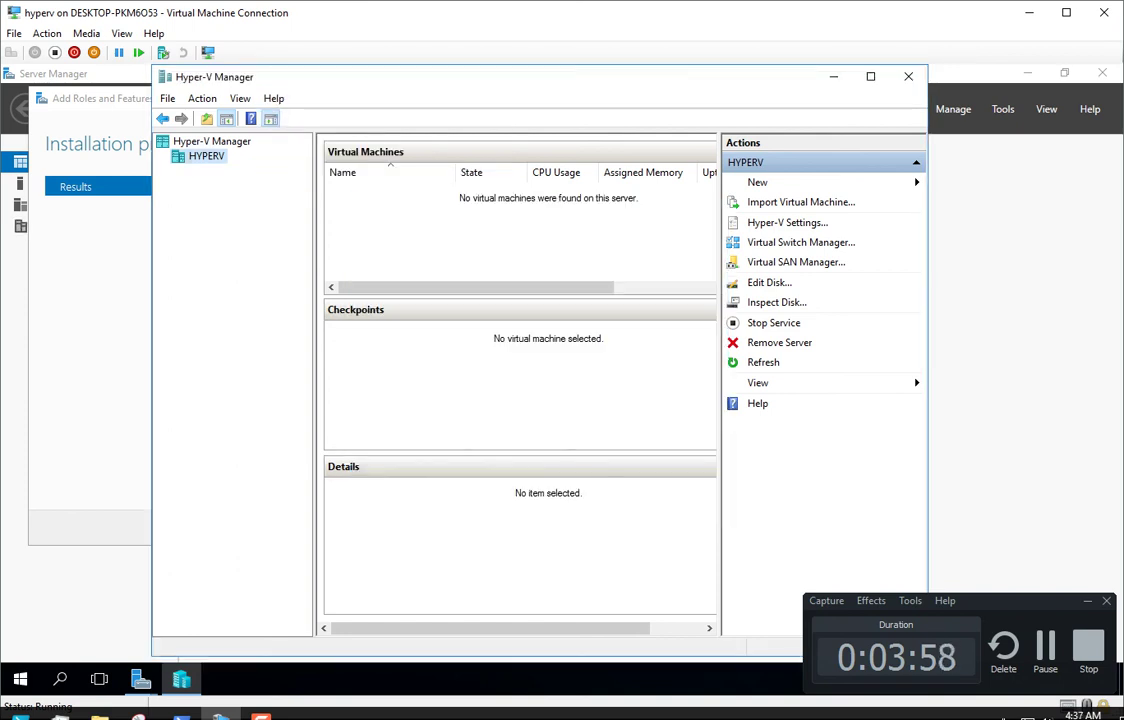
pyautogui.click(274, 98)
pyautogui.click(342, 179)
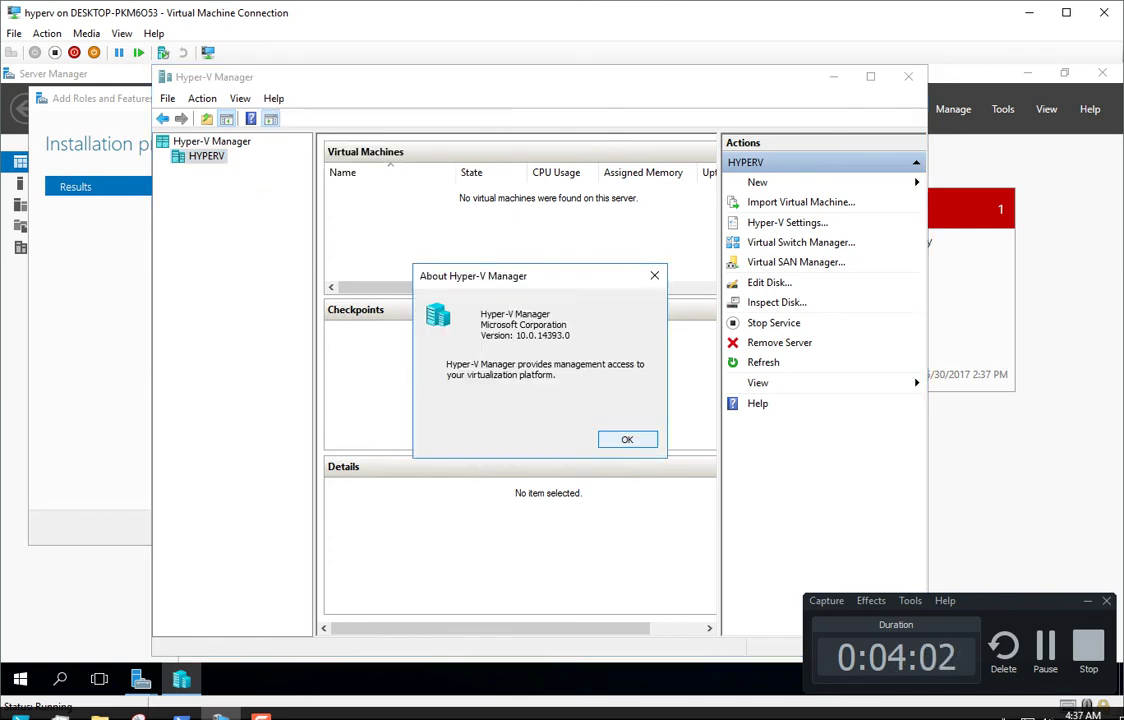
pyautogui.press('Return')
pyautogui.click(908, 77)
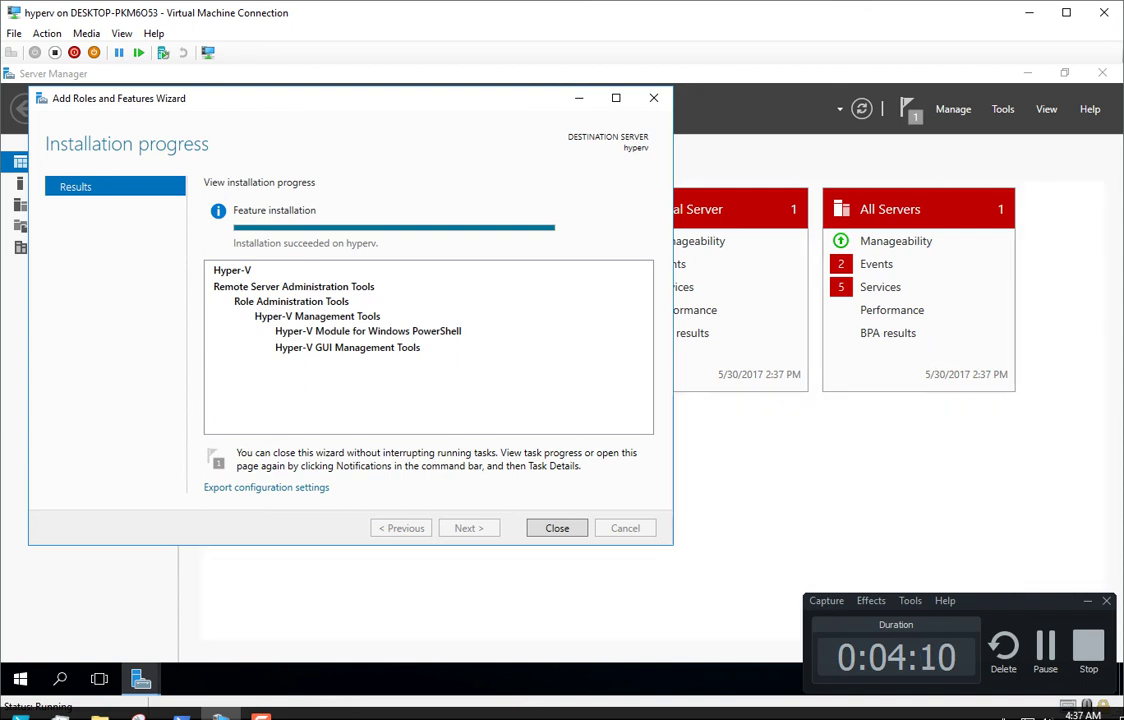
# Close the finished Add Roles and Features Wizard and dismiss the feature installation notification
pyautogui.click(557, 528)
pyautogui.click(908, 109)
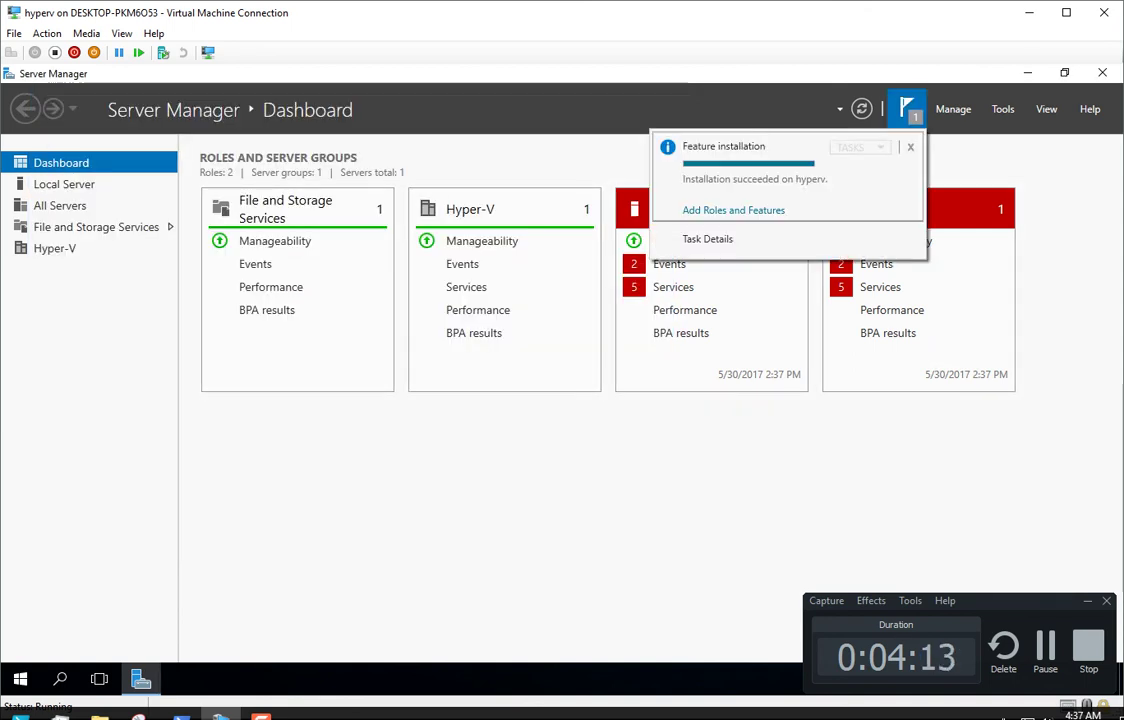
pyautogui.click(910, 147)
# Launch Hyper-V Manager for the HYPERV server from Server Manager's Hyper-V role page, and close both programs
pyautogui.click(55, 248)
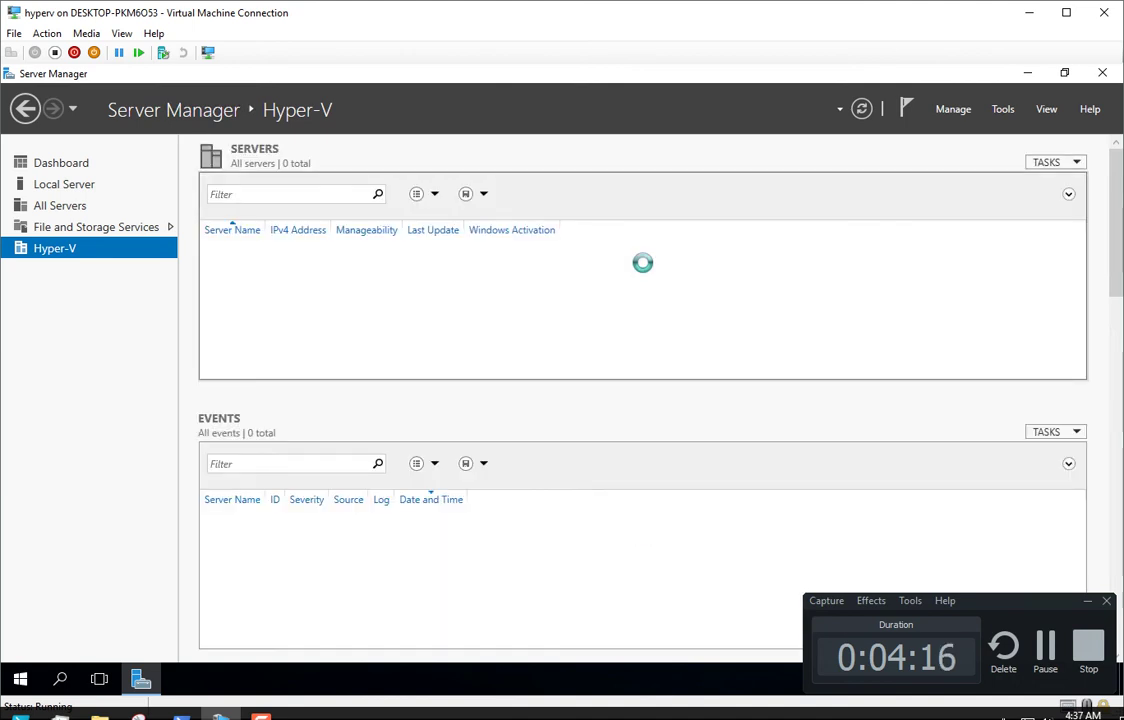
pyautogui.rightClick(331, 256)
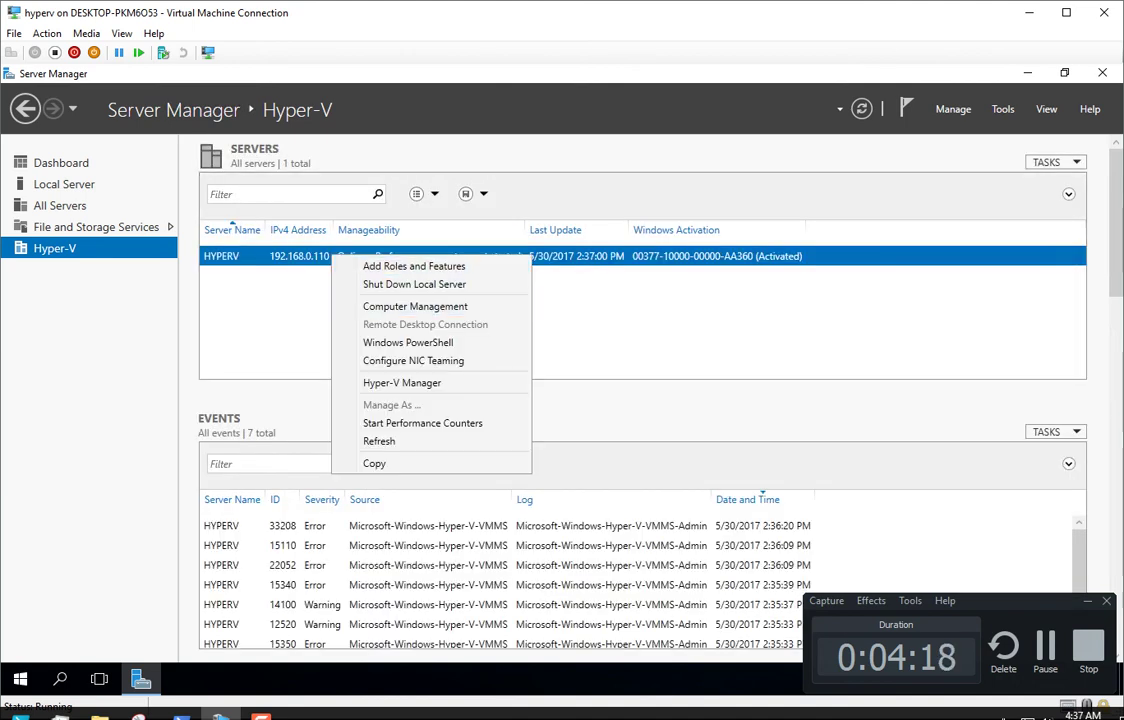
pyautogui.click(401, 382)
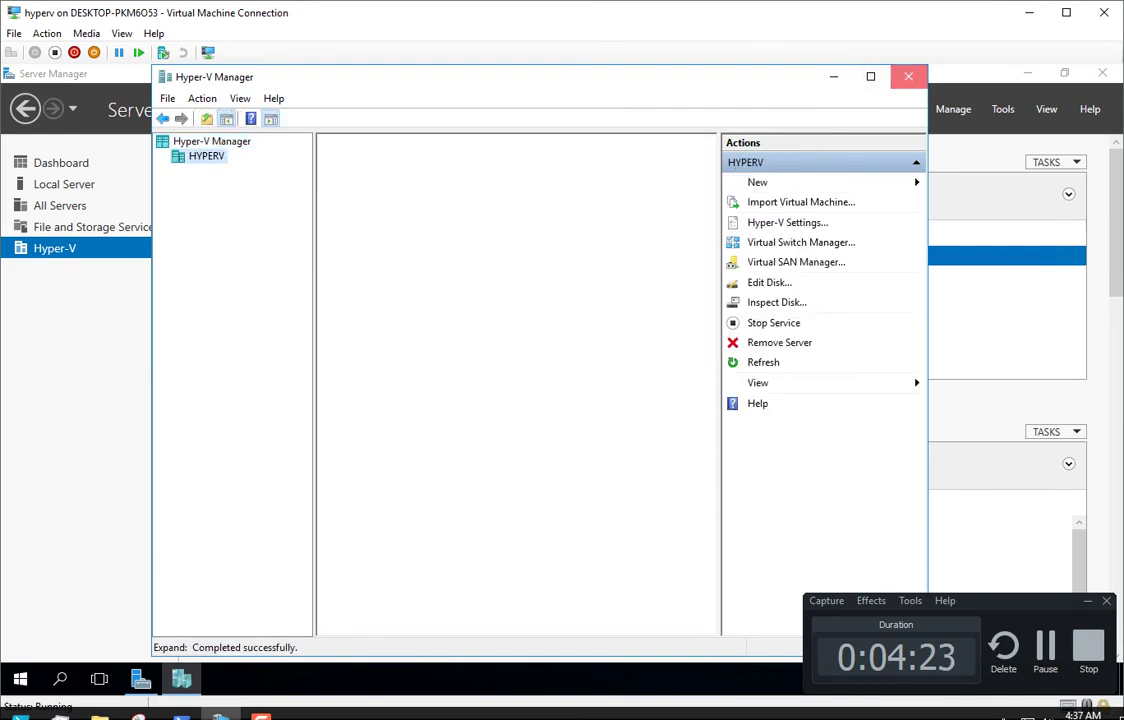
pyautogui.click(908, 76)
pyautogui.click(1102, 73)
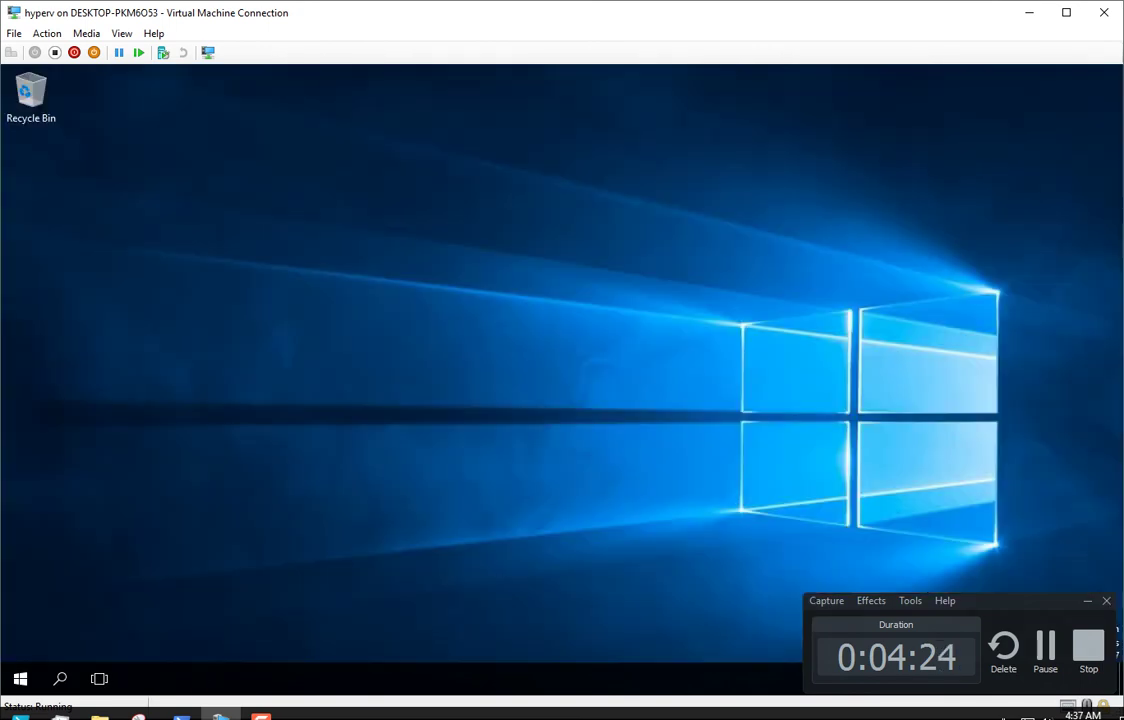
# Pin Hyper-V Manager from Windows Administrative Tools to both the taskbar and Start
pyautogui.click(20, 679)
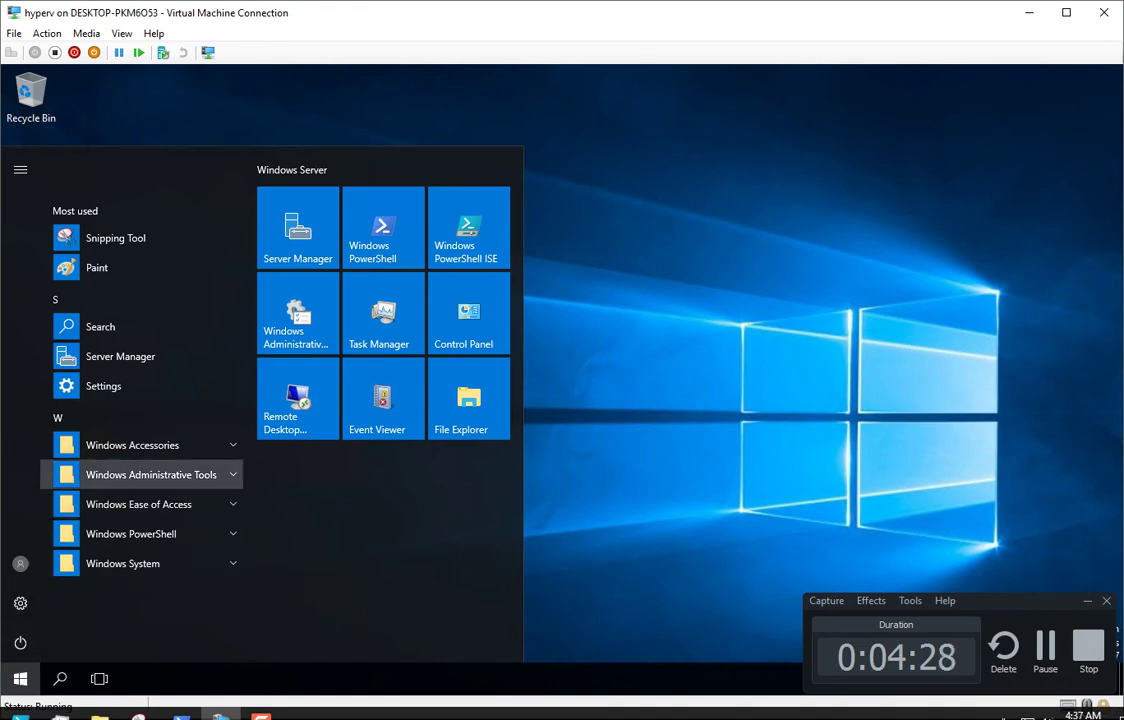
pyautogui.click(151, 474)
pyautogui.scroll(-3, 140, 460)
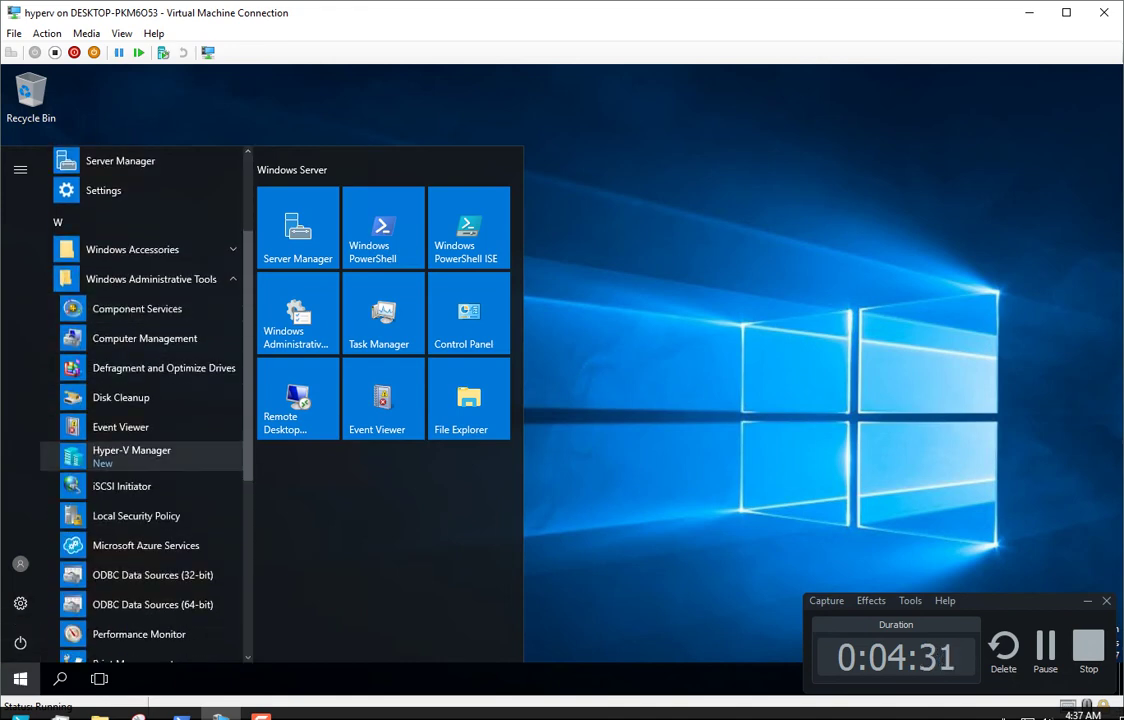
pyautogui.rightClick(131, 462)
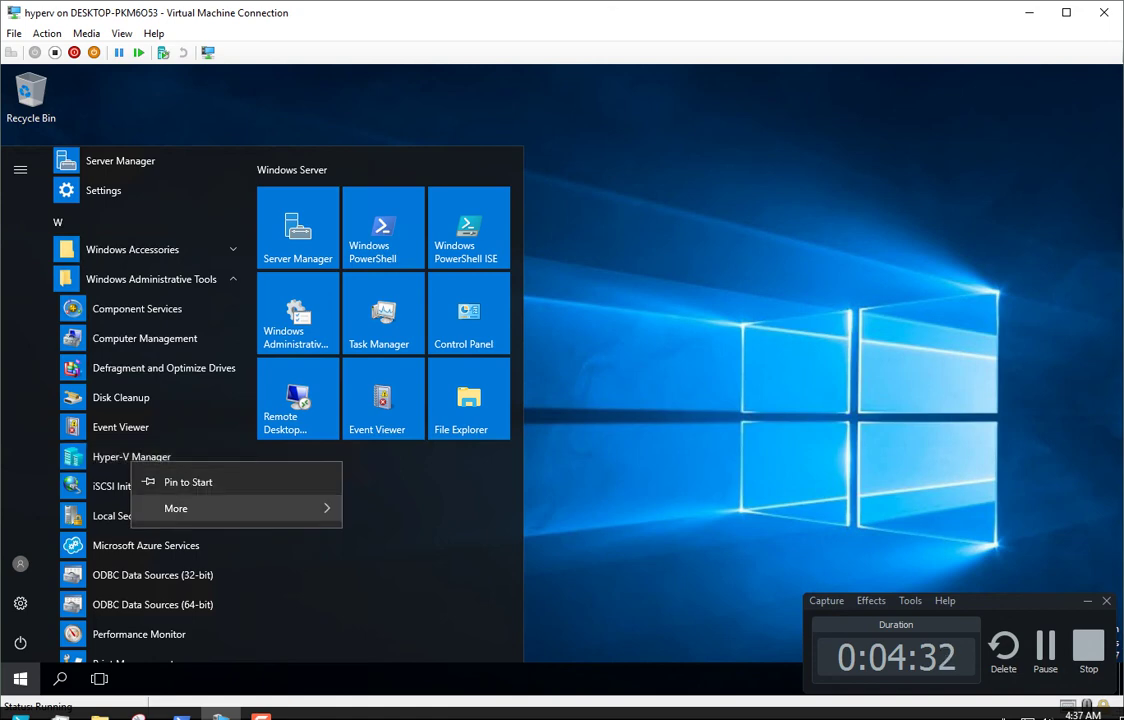
pyautogui.moveTo(220, 508)
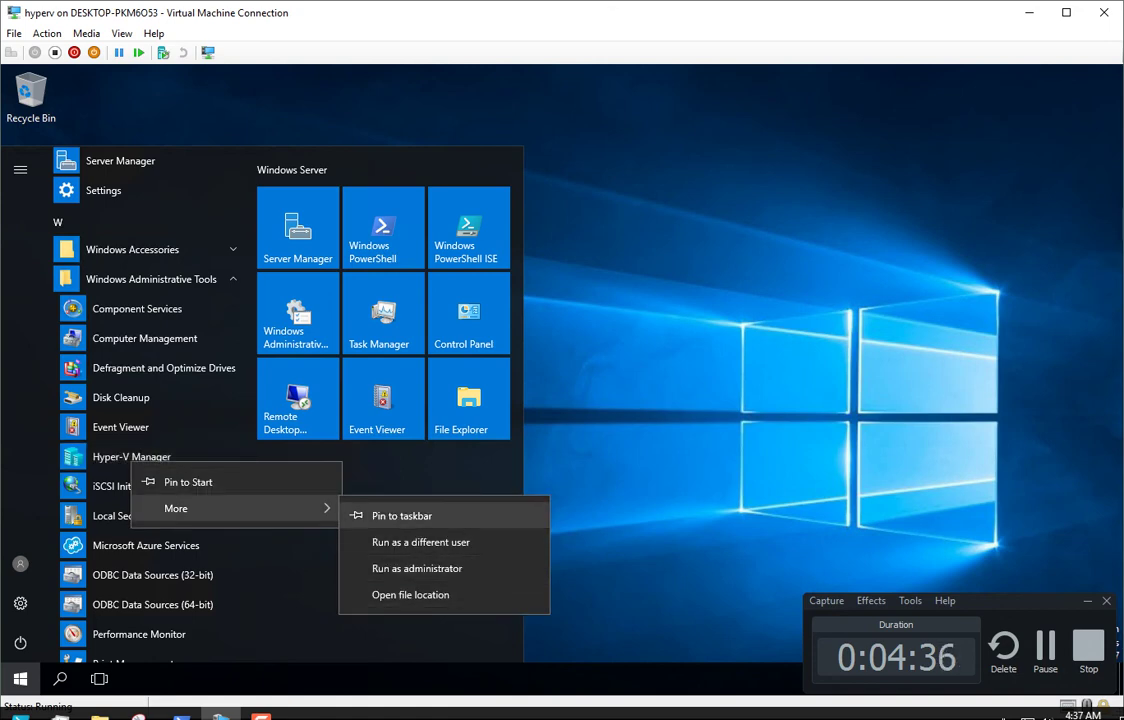
pyautogui.click(401, 515)
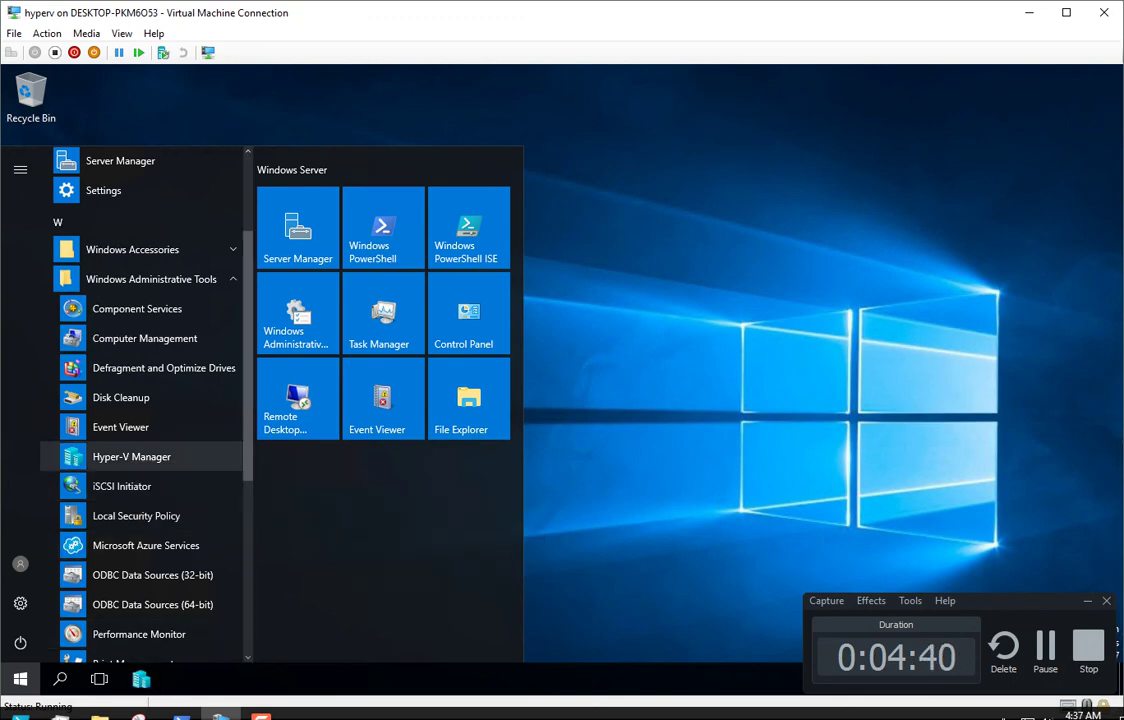
pyautogui.rightClick(128, 463)
pyautogui.click(184, 482)
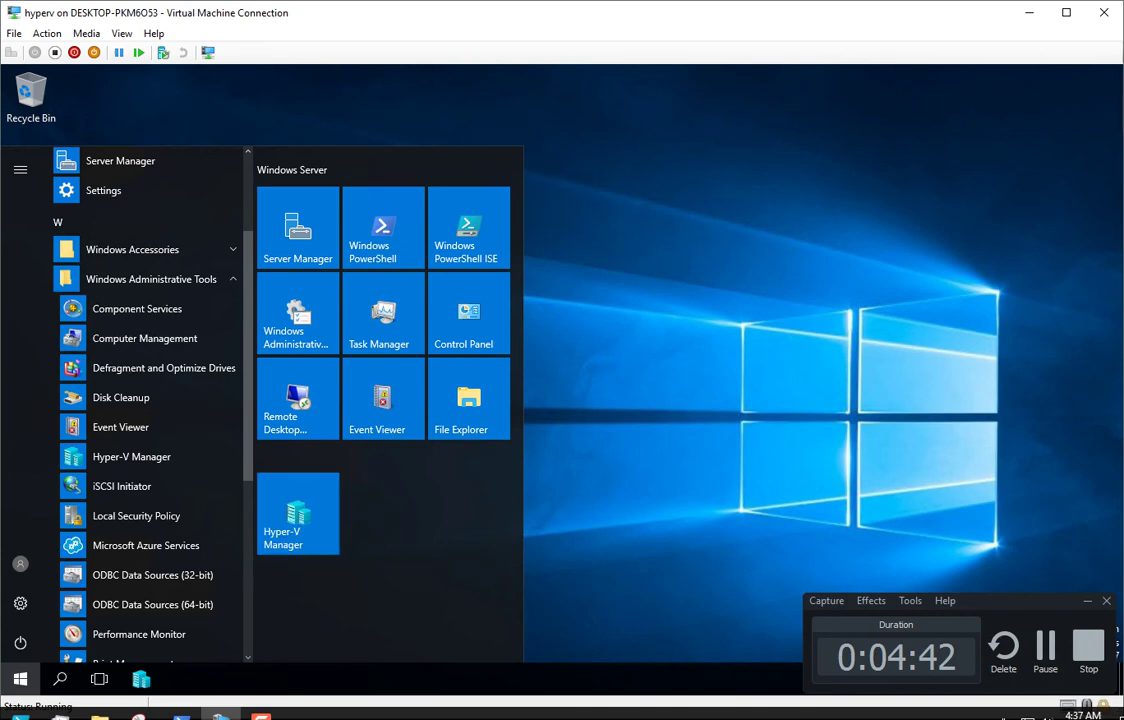
# Resize the Hyper-V Manager tile in Start to Small and set it back to Medium
pyautogui.rightClick(300, 520)
pyautogui.moveTo(360, 567)
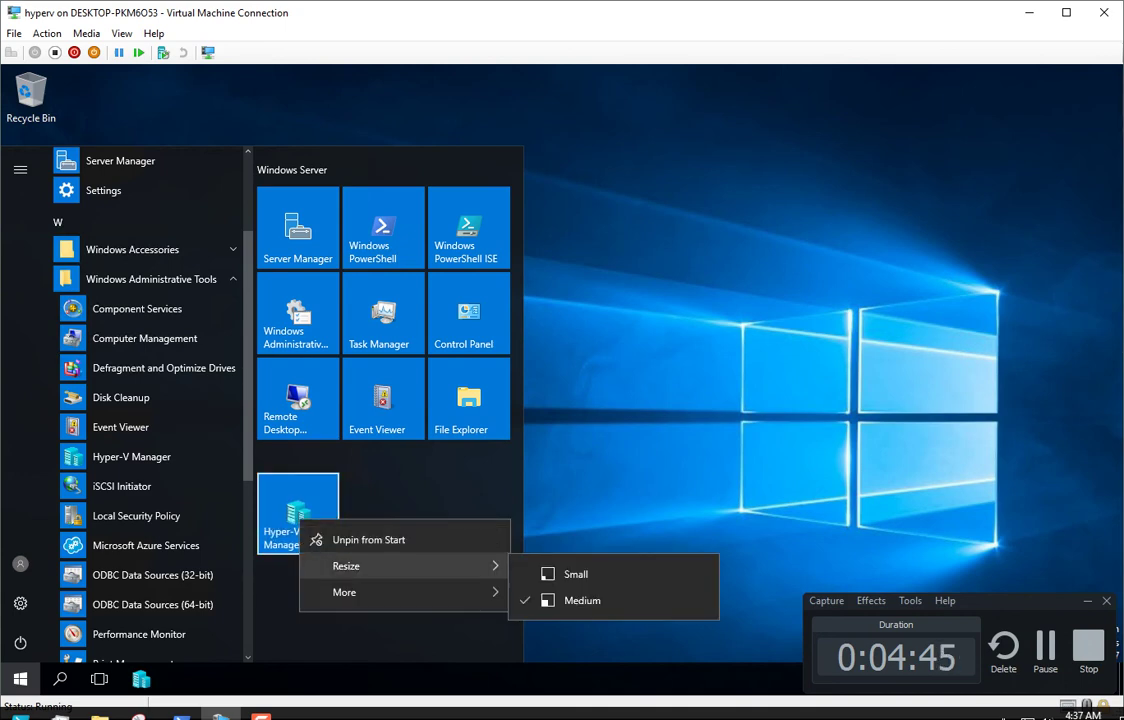
pyautogui.click(576, 574)
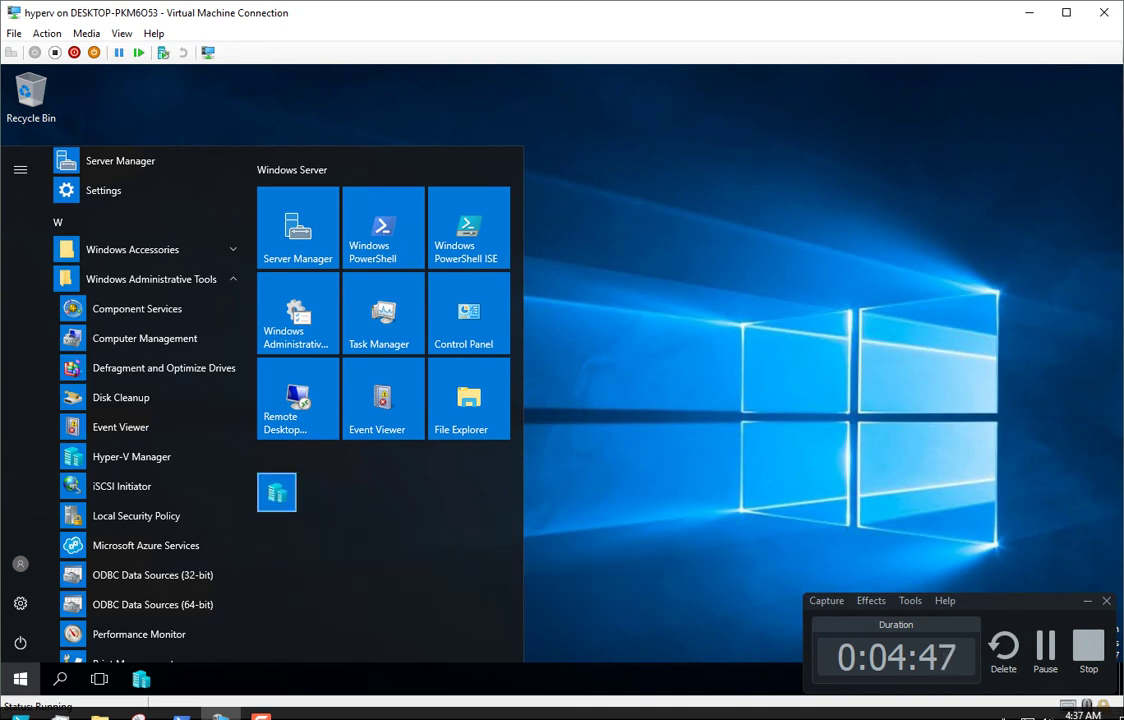
pyautogui.rightClick(285, 505)
pyautogui.moveTo(430, 576)
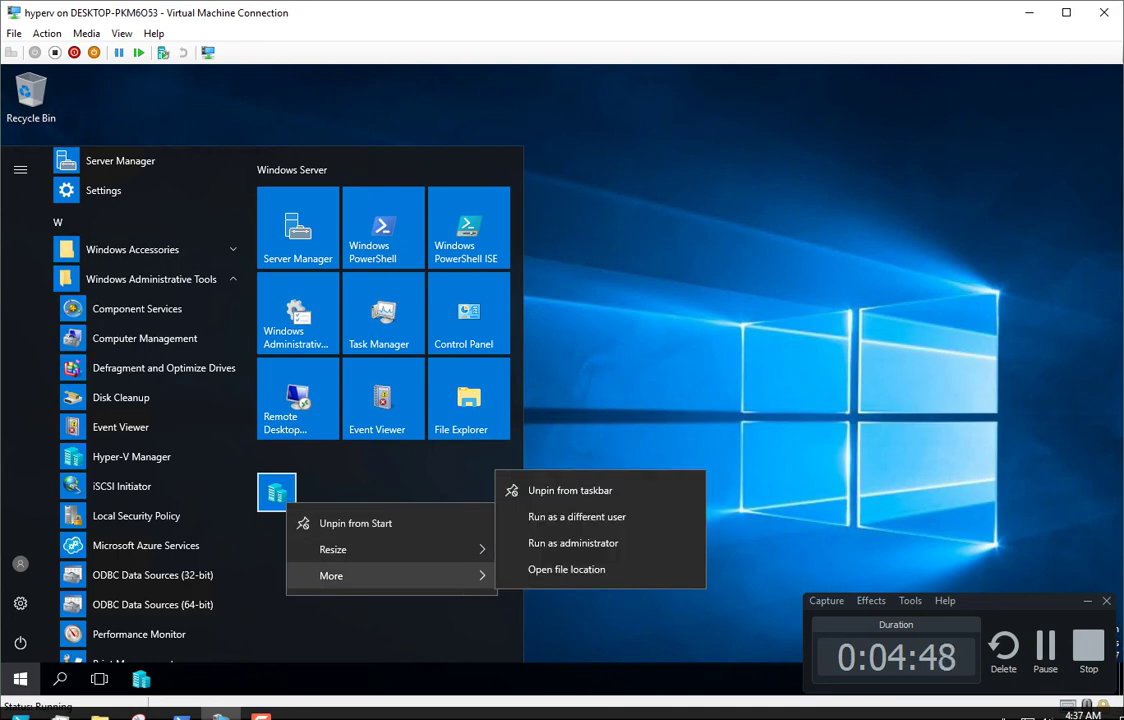
pyautogui.moveTo(400, 549)
pyautogui.click(562, 582)
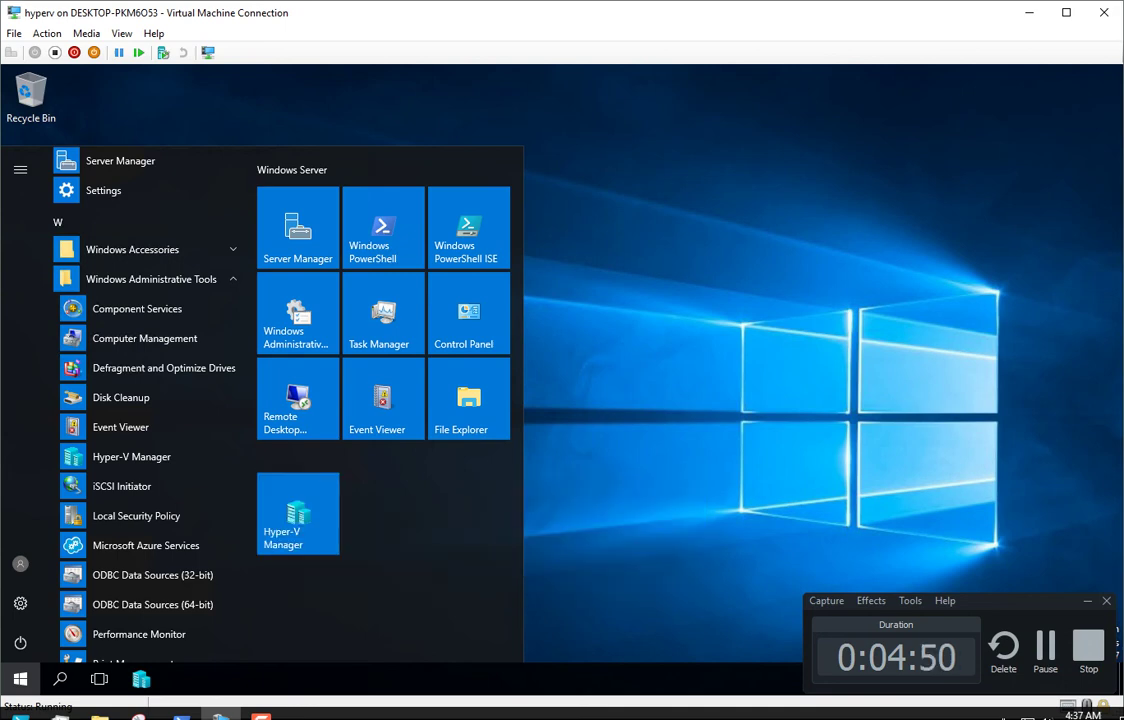
pyautogui.press('Escape')
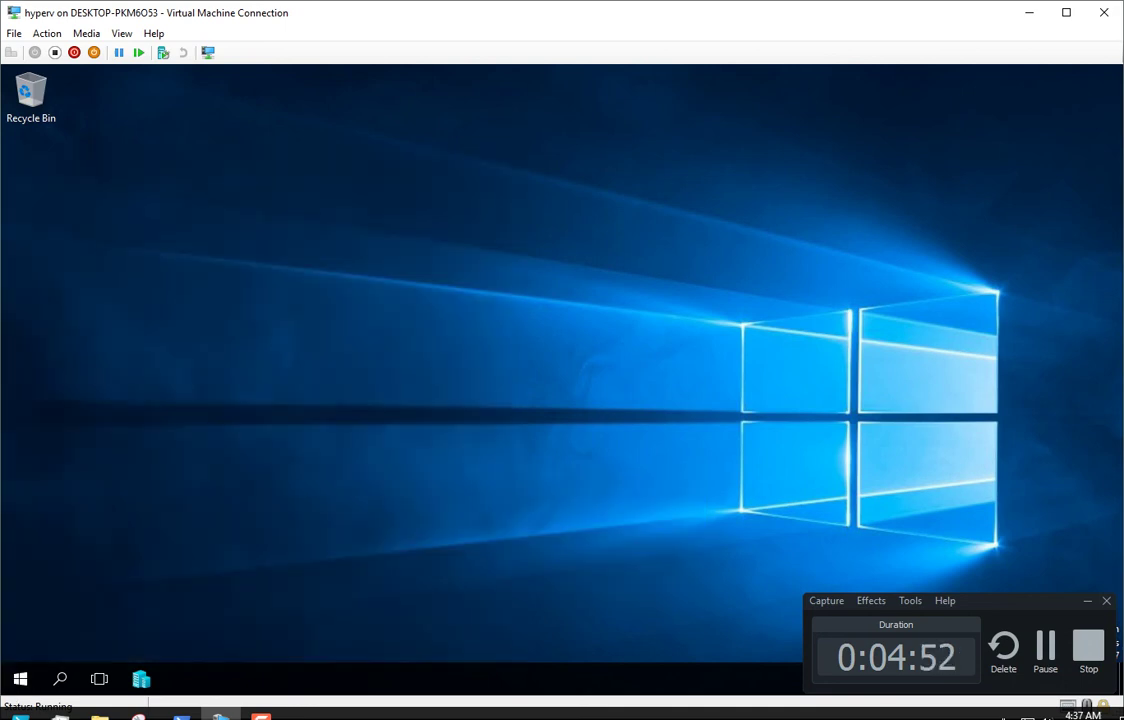
# Open the pinned Hyper-V Manager in a maximized window and display its version information
pyautogui.click(141, 679)
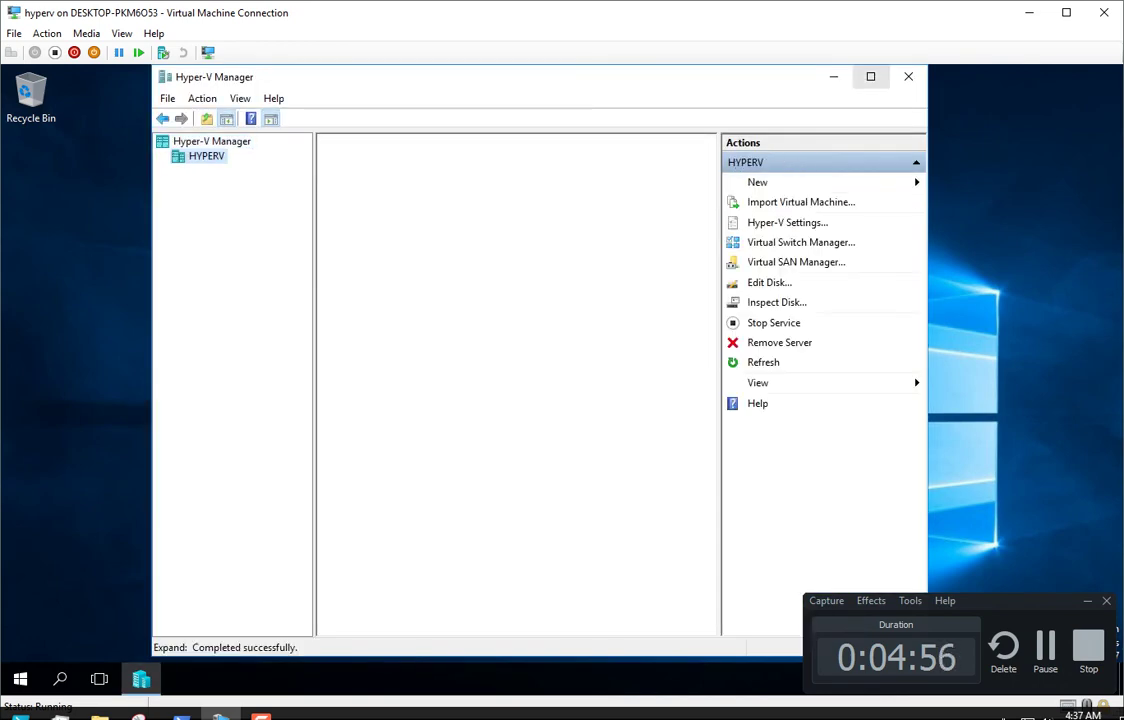
pyautogui.click(871, 77)
pyautogui.click(122, 92)
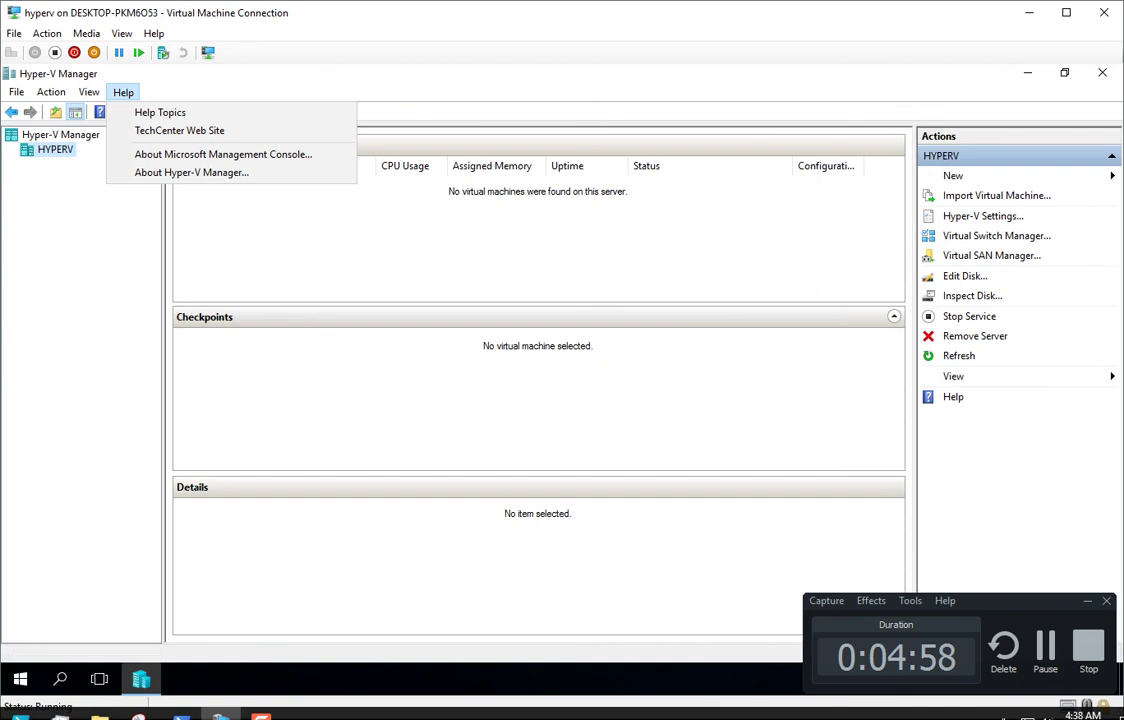
pyautogui.click(191, 172)
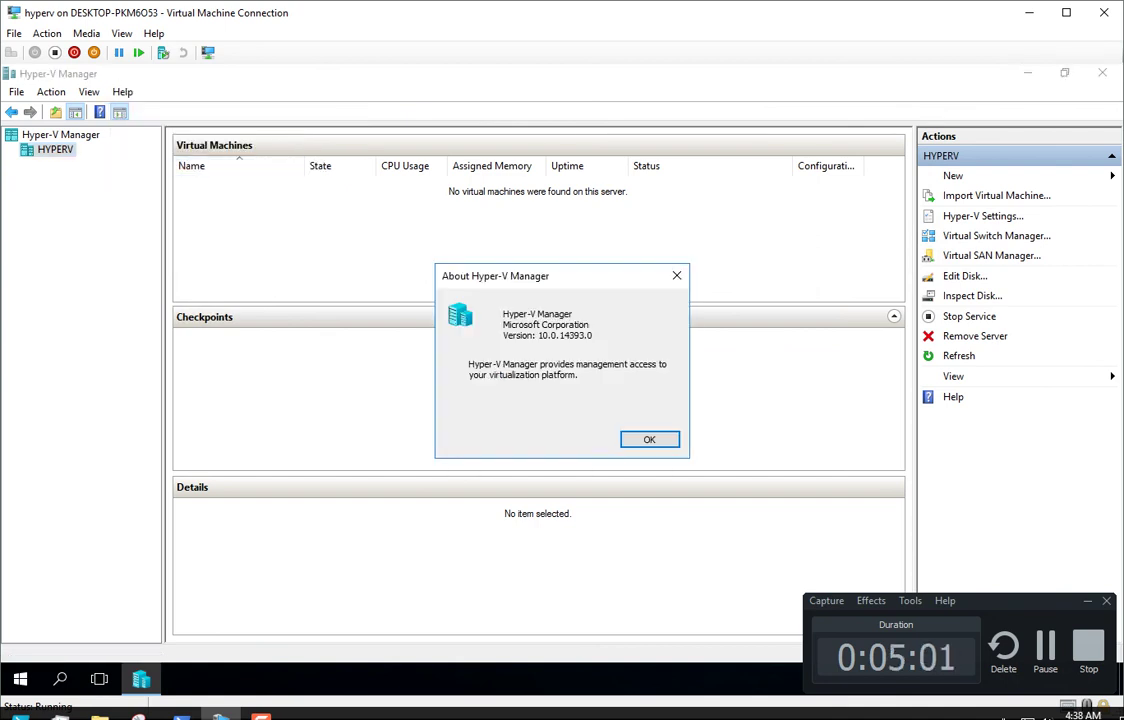